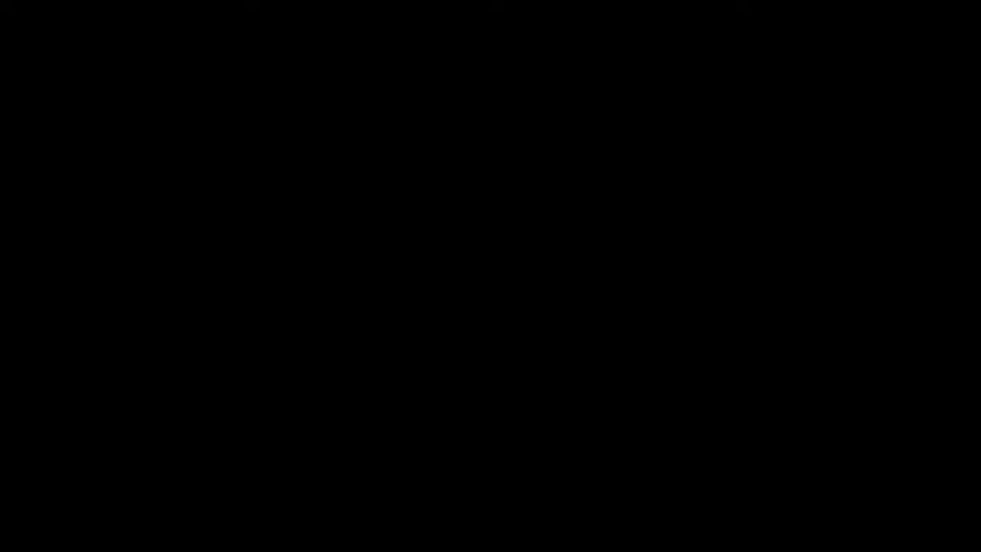
- View the empty lamp-lit Venice piazza background in full-screen mode, zoomed in
{"action": "key", "text": "f"}
{"action": "scroll", "coordinate": [584, 281], "scroll_direction": "up", "scroll_amount": 2}
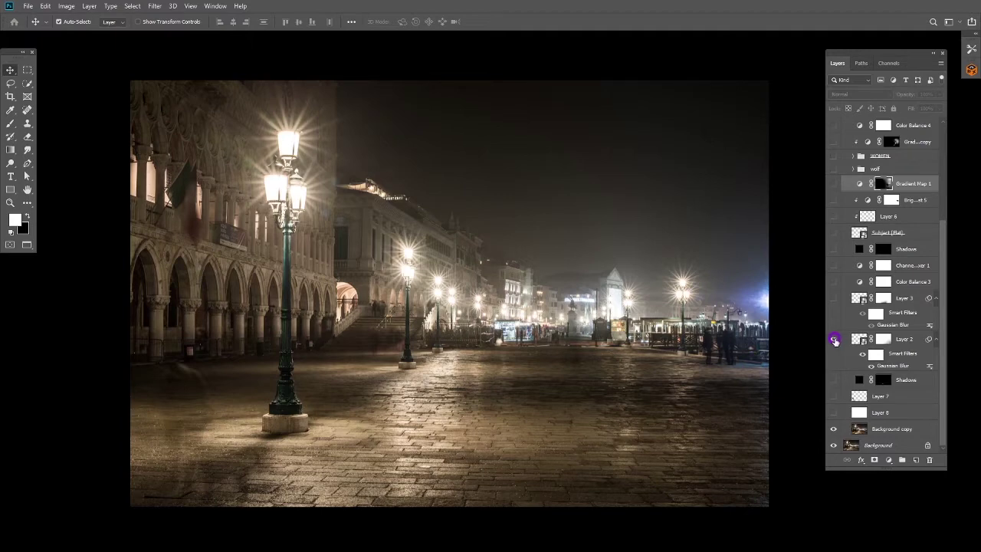
- Make the woman in the red dress and the wolf visible on the piazza
{"action": "left_click", "coordinate": [834, 340]}
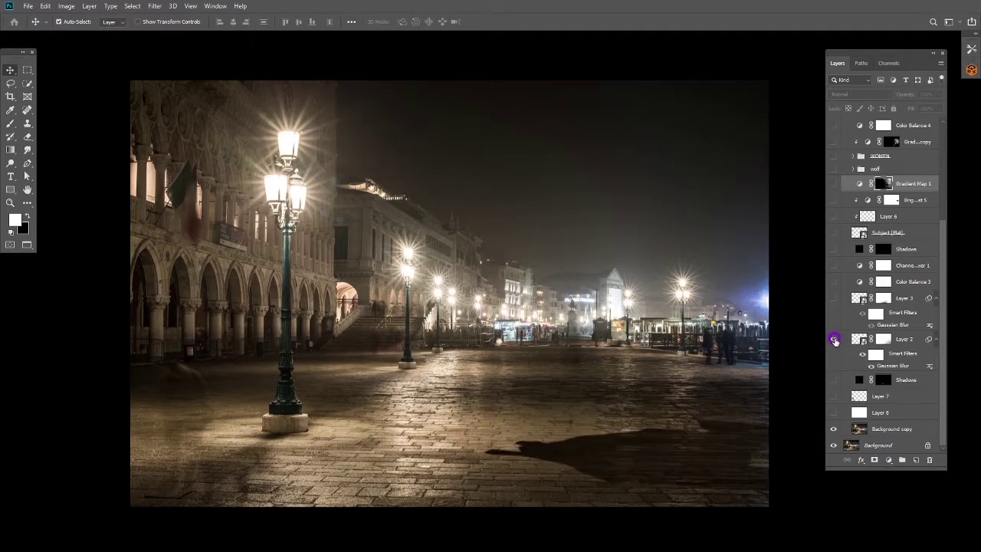
{"action": "left_click", "coordinate": [835, 339]}
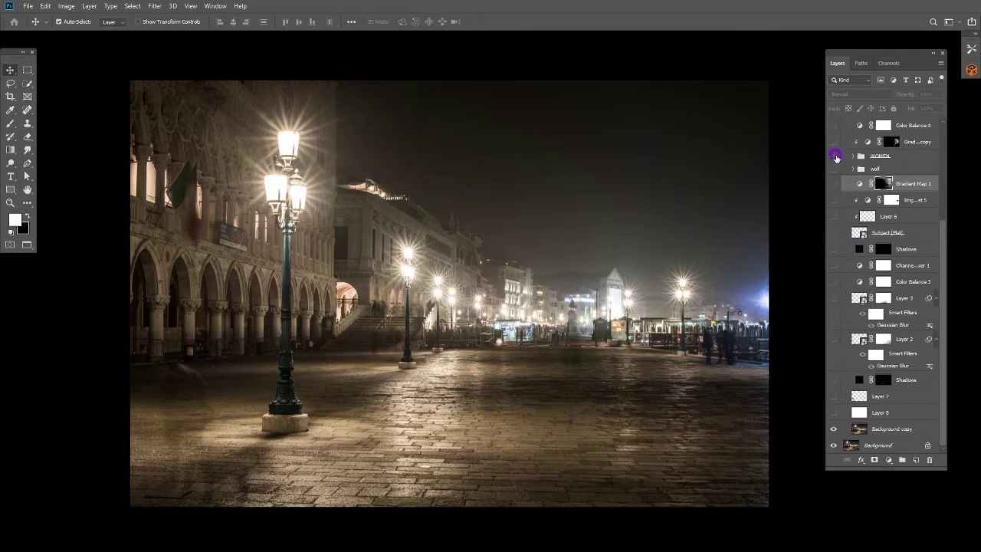
{"action": "left_click", "coordinate": [853, 156]}
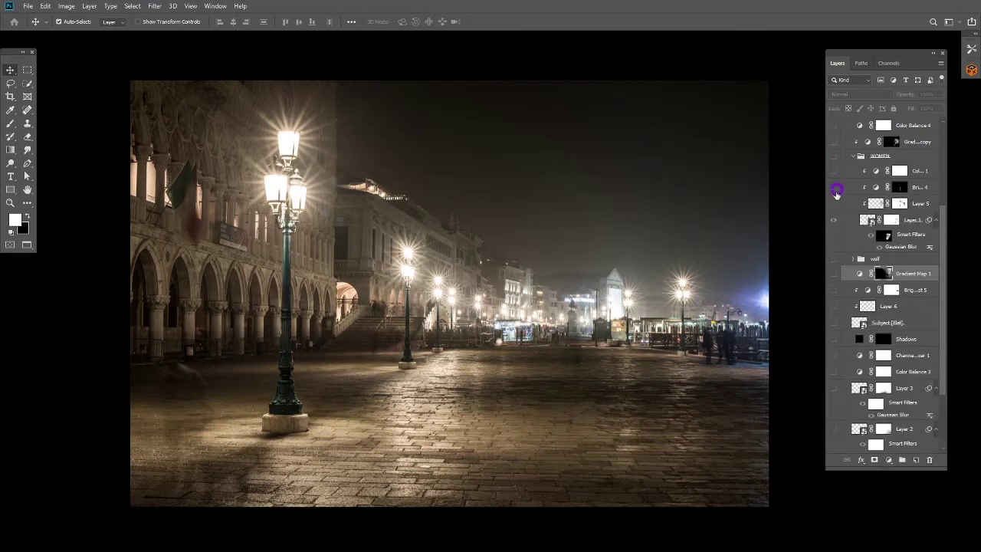
{"action": "left_click", "coordinate": [832, 158]}
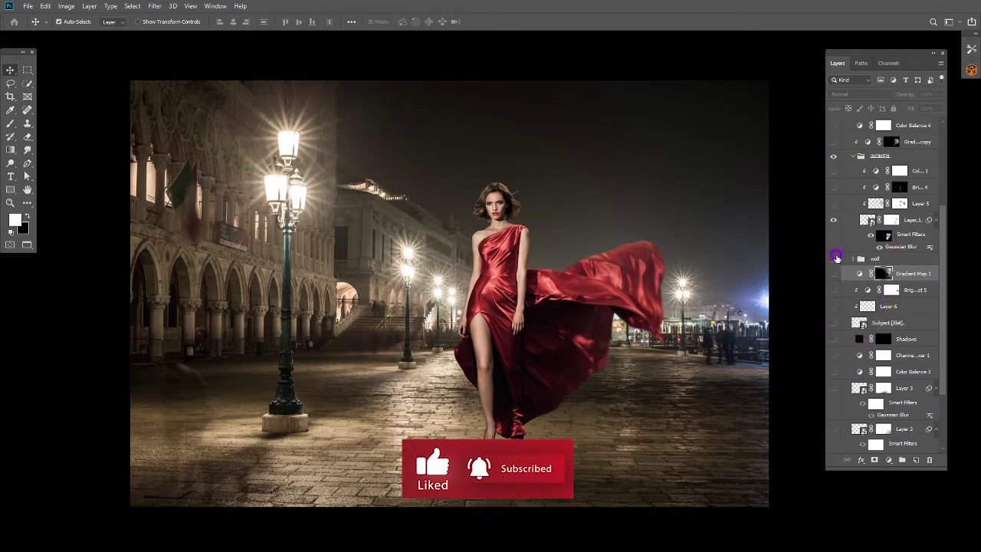
{"action": "left_click", "coordinate": [833, 259]}
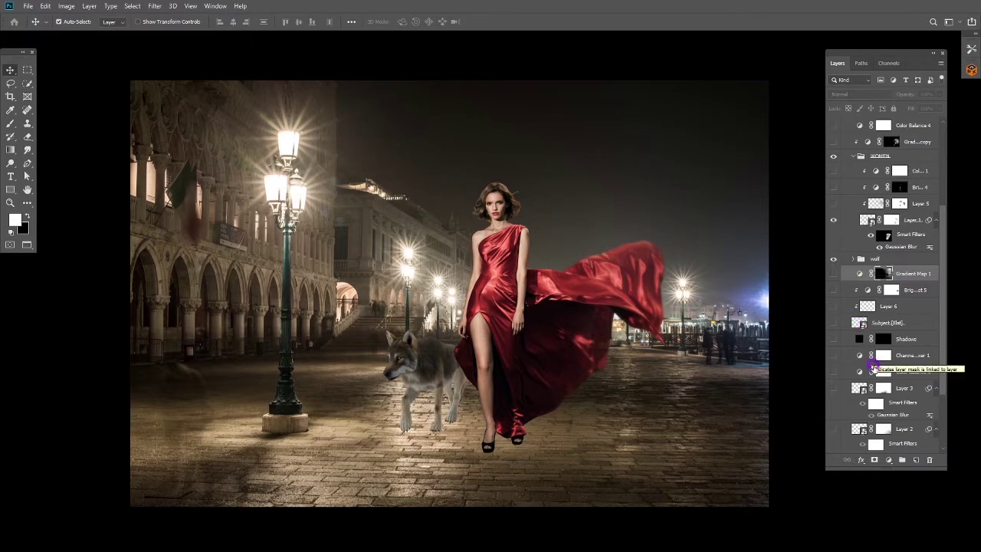
- Turn on Layer 2 and Layer 3 to cast the woman's and wolf's shadows on the pavement
{"action": "scroll", "coordinate": [882, 370], "scroll_direction": "down", "scroll_amount": 3}
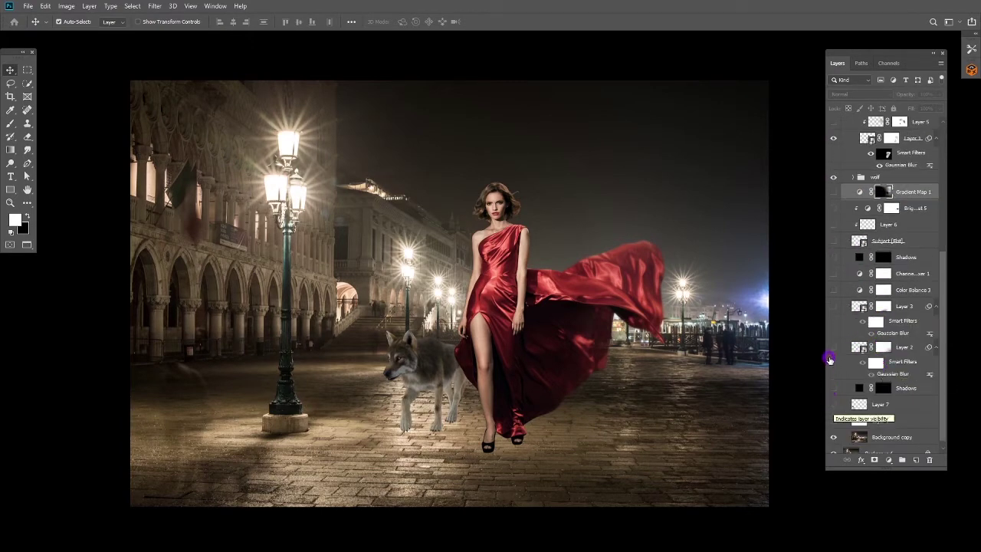
{"action": "left_click", "coordinate": [834, 348]}
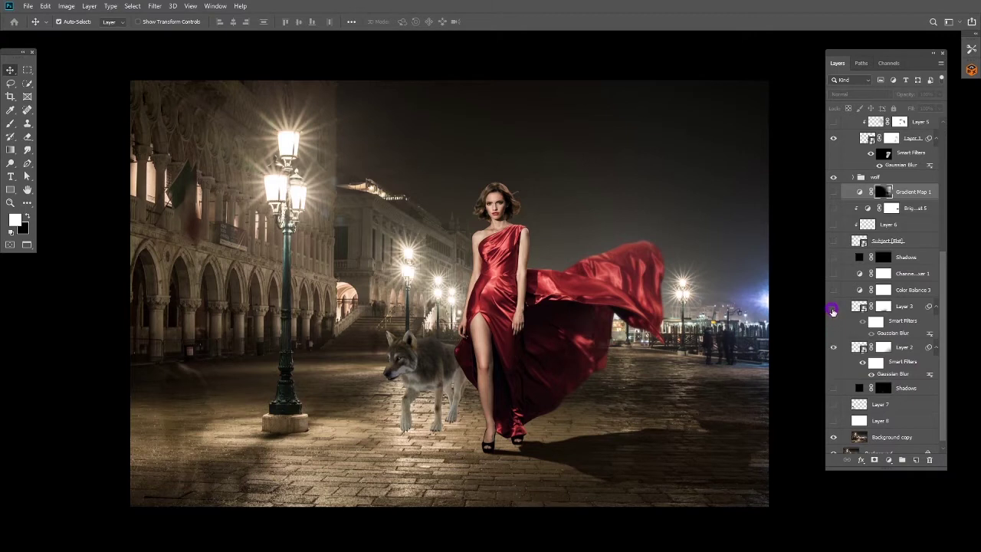
{"action": "left_click", "coordinate": [833, 307]}
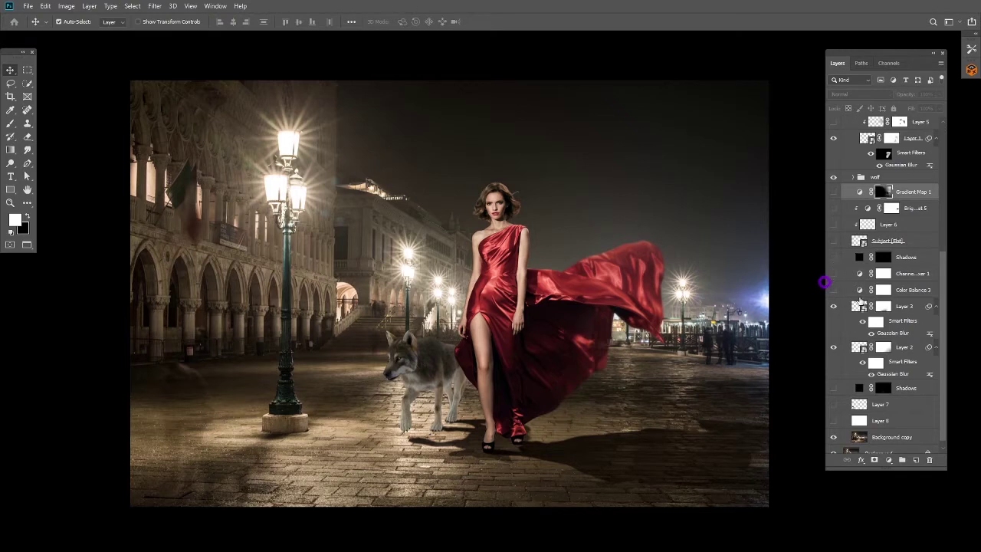
- Turn on Layer 7's warm lamp glow on the ground at left, comparing it off and on
{"action": "left_click", "coordinate": [833, 404]}
{"action": "left_click", "coordinate": [833, 404]}
{"action": "left_click", "coordinate": [833, 403]}
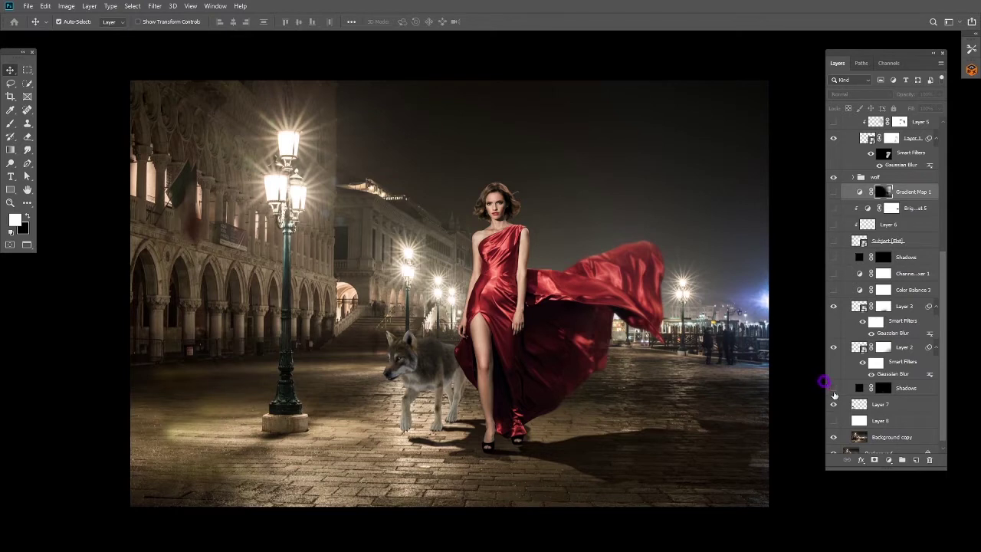
- Deepen the wolf's shadow and enable the Color Balance 3 and Channel Mixer 1 toning
{"action": "left_click", "coordinate": [832, 388]}
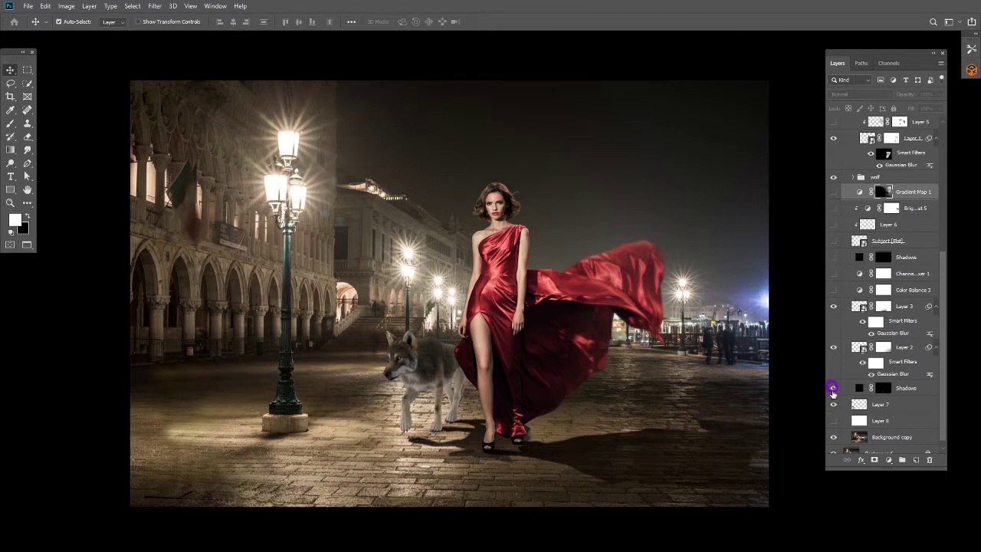
{"action": "left_click", "coordinate": [834, 291]}
{"action": "left_click", "coordinate": [833, 274]}
- Darken the scene with Shadows and reveal the horse-drawn carriage with its lights
{"action": "left_click", "coordinate": [832, 257]}
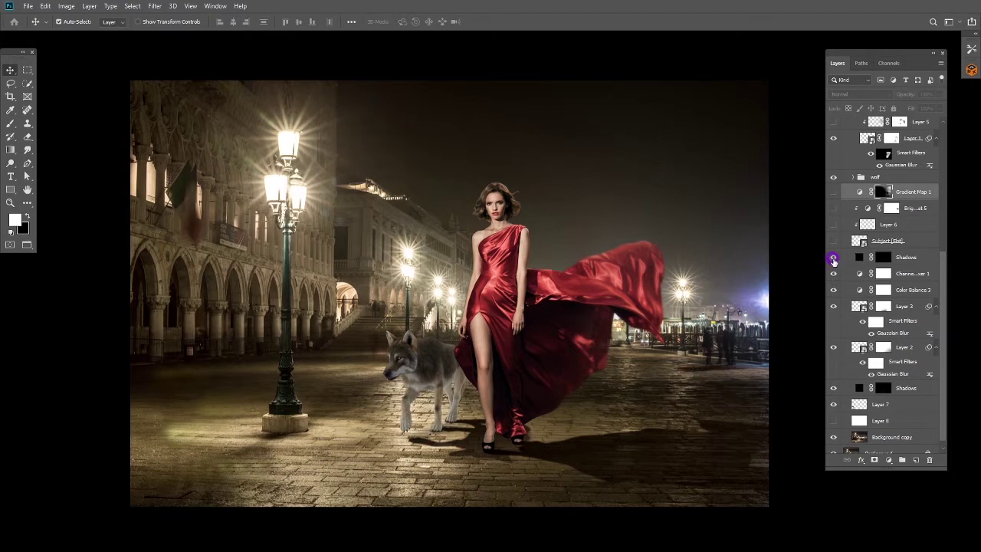
{"action": "left_click", "coordinate": [833, 241]}
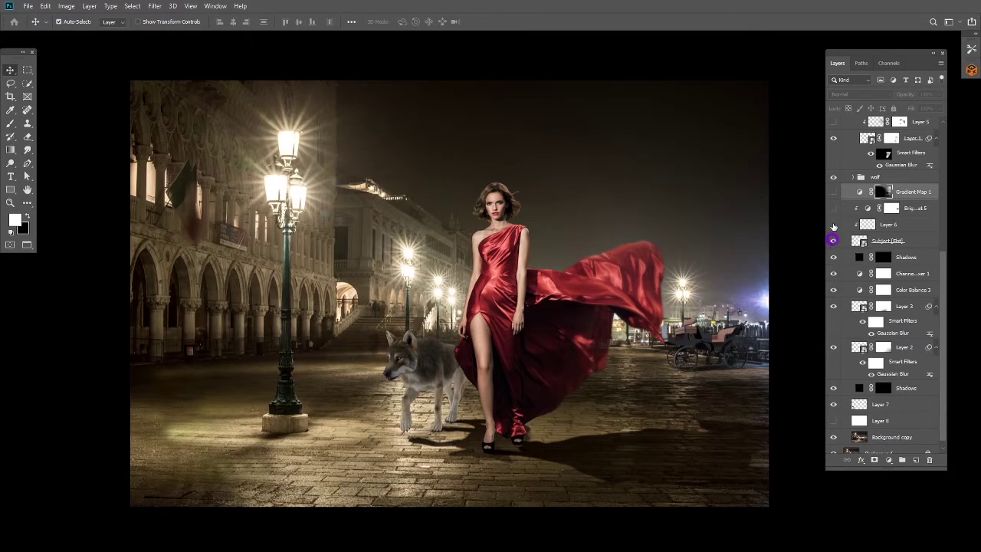
{"action": "left_click", "coordinate": [833, 225]}
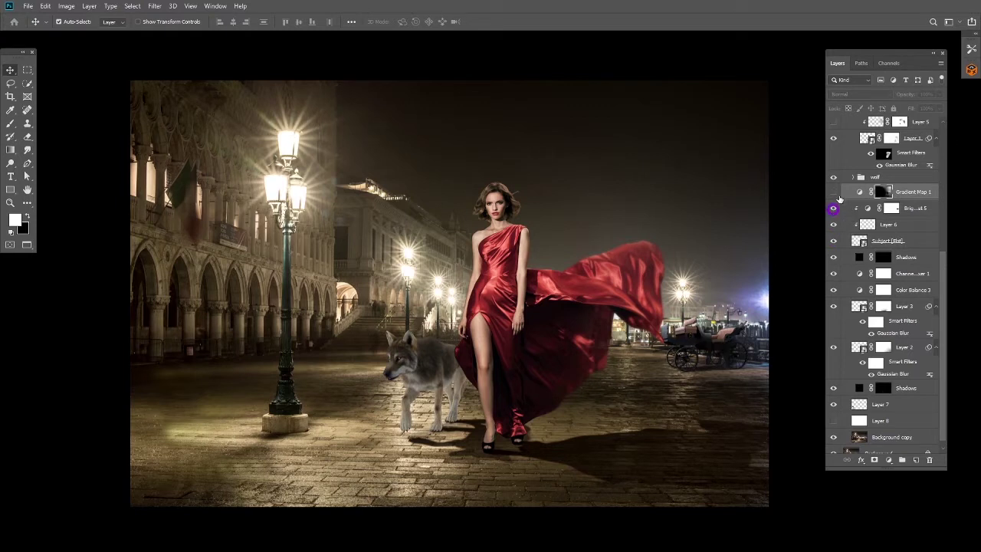
- Add the Gradient Map 1 blue night tint on the right side, toggling it to compare
{"action": "left_click", "coordinate": [833, 192]}
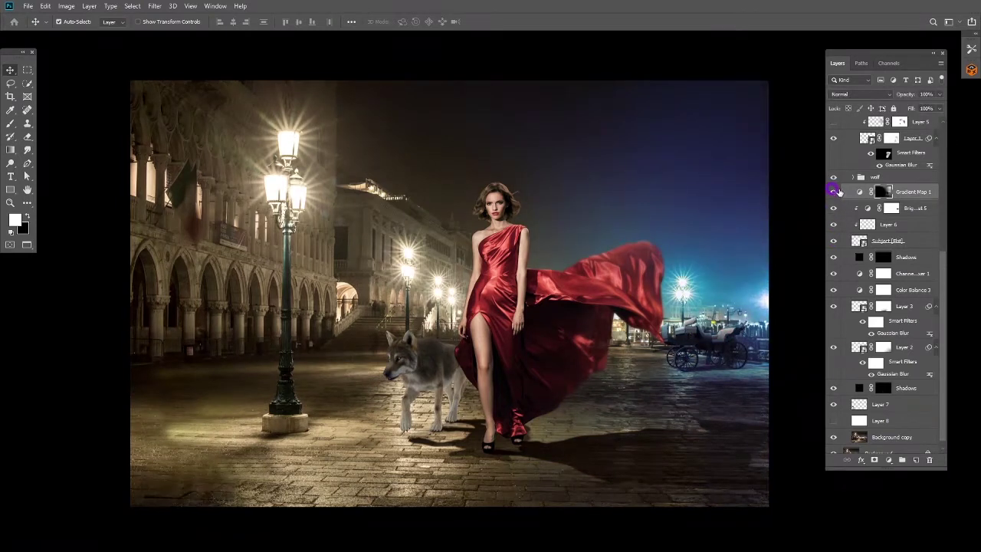
{"action": "left_click", "coordinate": [938, 299]}
{"action": "left_click_drag", "start_coordinate": [942, 306], "coordinate": [962, 269]}
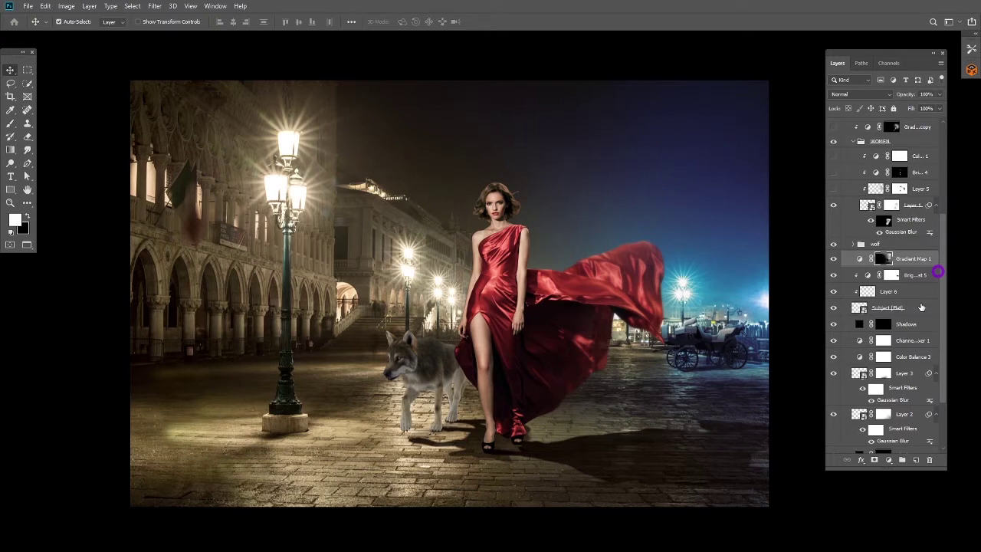
{"action": "left_click", "coordinate": [832, 261]}
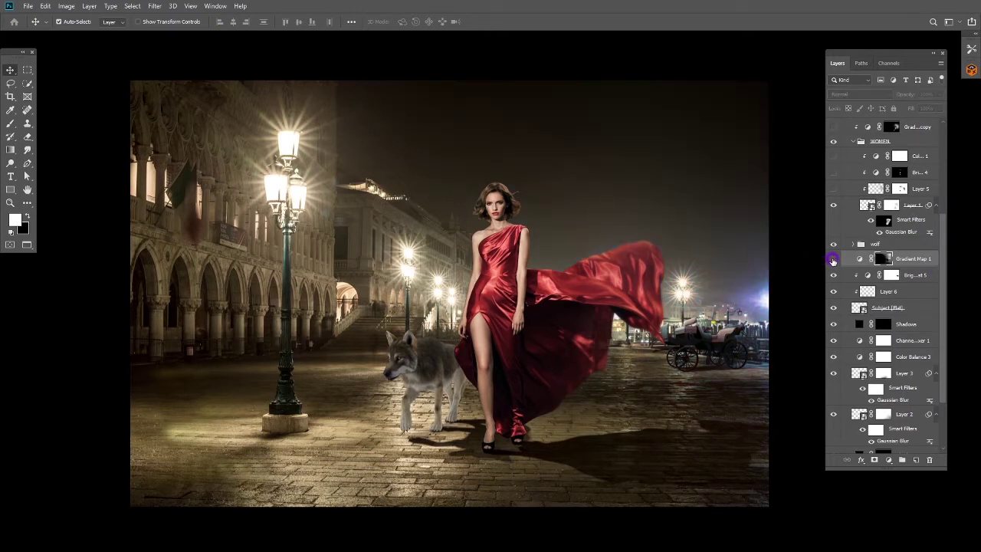
{"action": "left_click", "coordinate": [833, 261]}
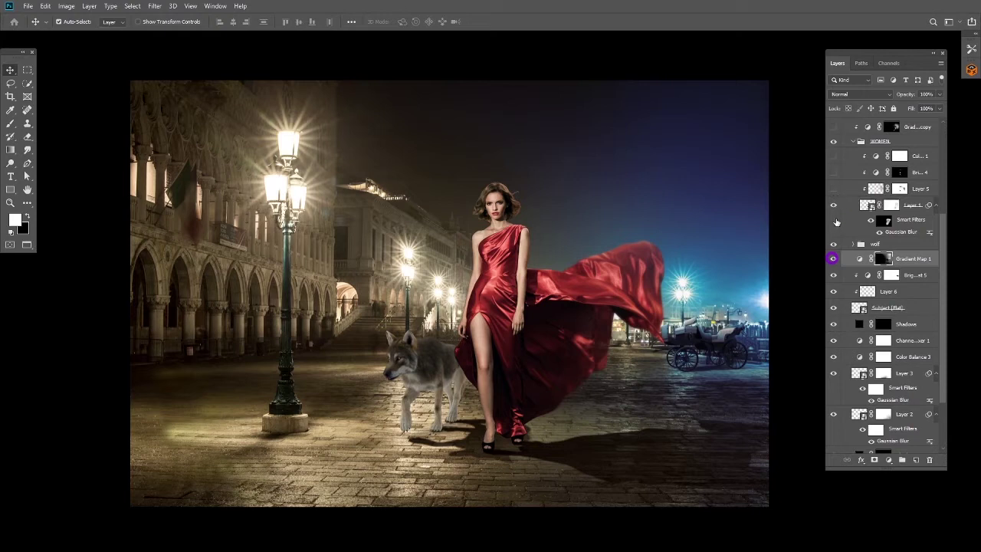
{"action": "left_click", "coordinate": [944, 261]}
- Turn on Layer 5 to light the red dress's edge, comparing it with the light off
{"action": "left_click_drag", "start_coordinate": [947, 264], "coordinate": [943, 219]}
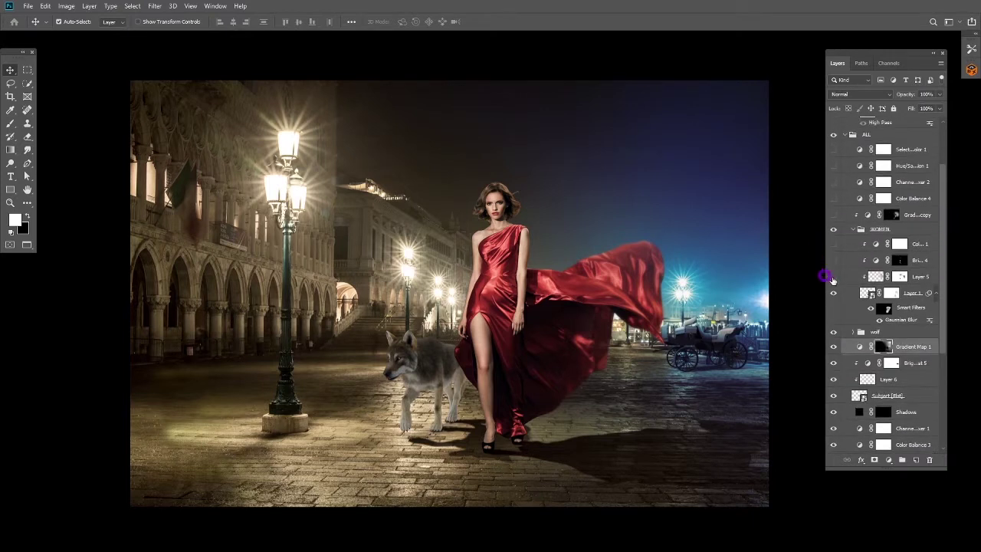
{"action": "left_click", "coordinate": [833, 294]}
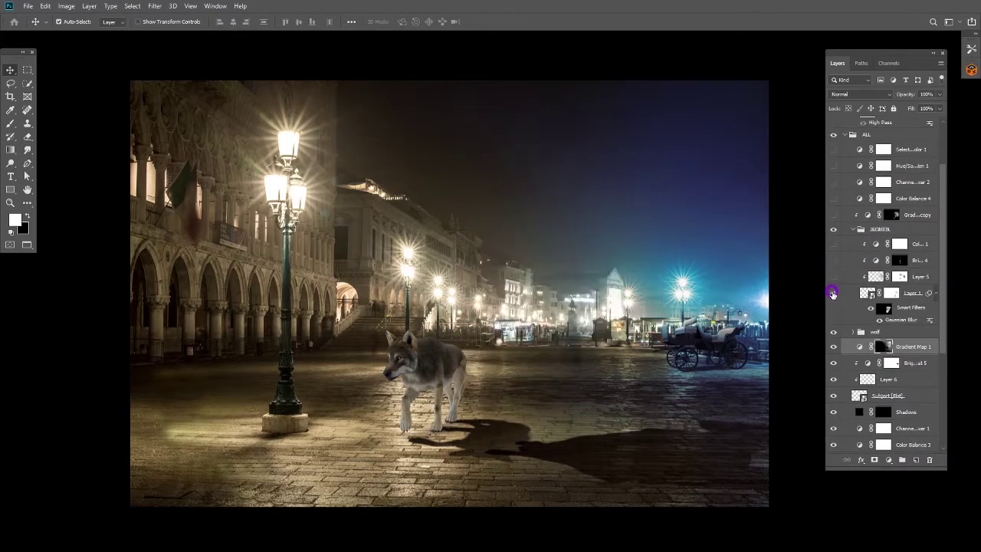
{"action": "left_click", "coordinate": [833, 293]}
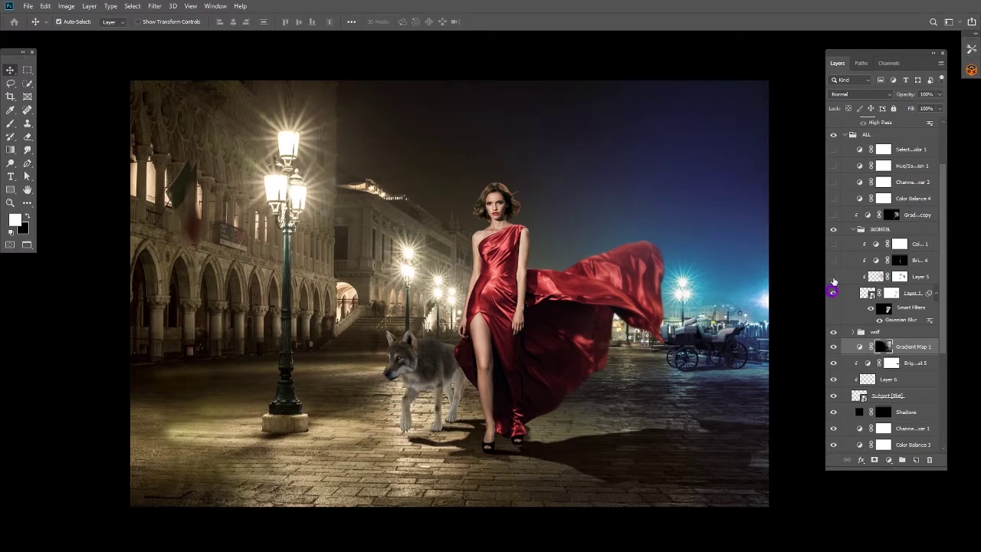
{"action": "left_click", "coordinate": [833, 278]}
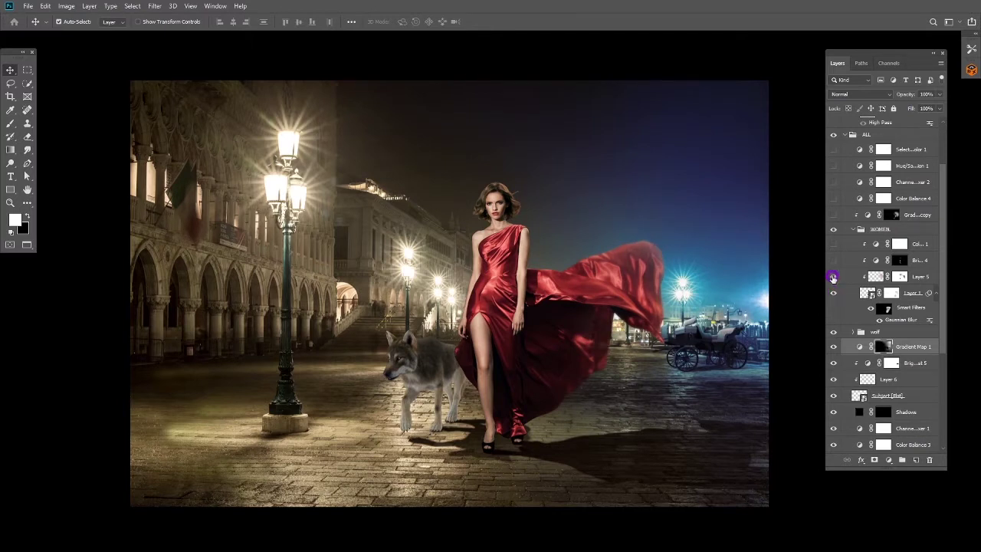
{"action": "left_click", "coordinate": [833, 278]}
{"action": "left_click", "coordinate": [832, 278]}
- Enable Brightness/Contrast 4 to brighten the woman's dress and legs, toggling to compare
{"action": "left_click", "coordinate": [834, 260]}
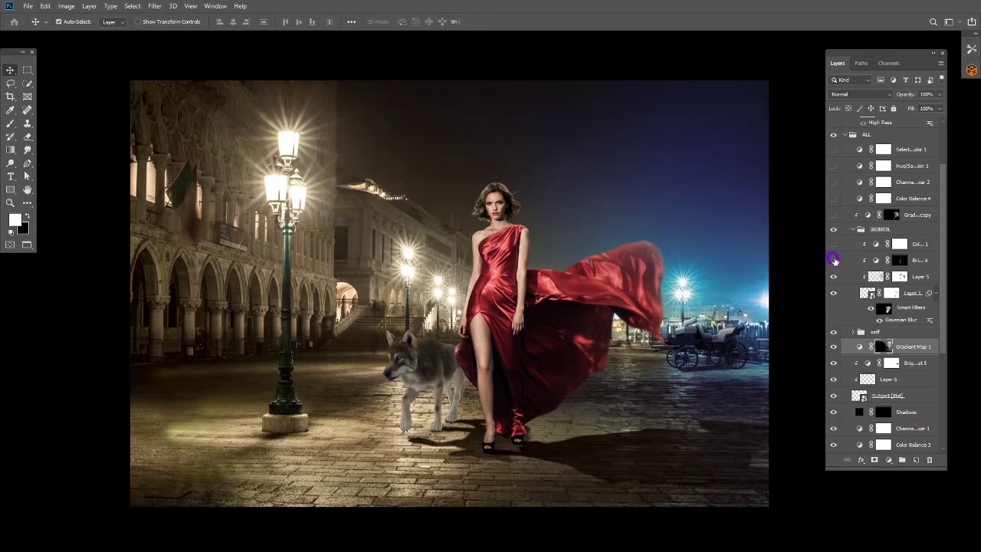
{"action": "left_click", "coordinate": [834, 261]}
{"action": "left_click", "coordinate": [834, 260]}
- Collapse the WOMEN group and briefly hide the wolf and carriage to compare
{"action": "left_click", "coordinate": [853, 230]}
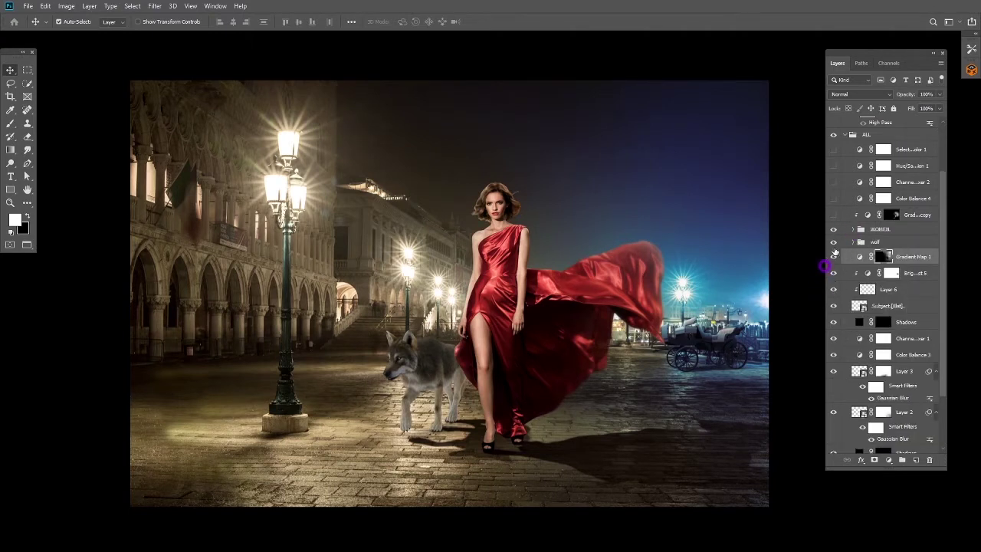
{"action": "left_click", "coordinate": [833, 242]}
{"action": "left_click", "coordinate": [833, 240]}
{"action": "left_click", "coordinate": [834, 305]}
{"action": "left_click", "coordinate": [833, 305]}
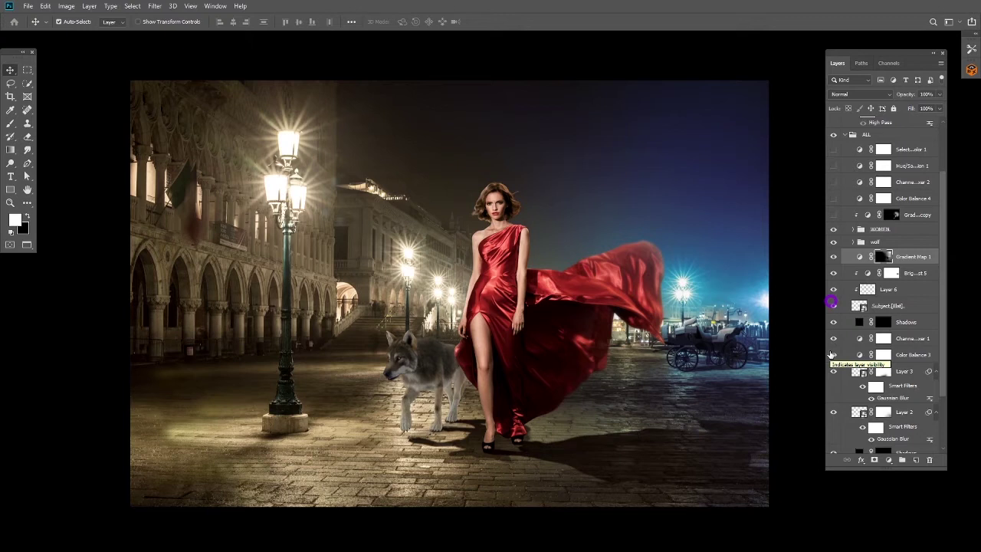
- Turn on the brightening and softening of the dress's trailing edge, comparing with it off
{"action": "left_click", "coordinate": [828, 217]}
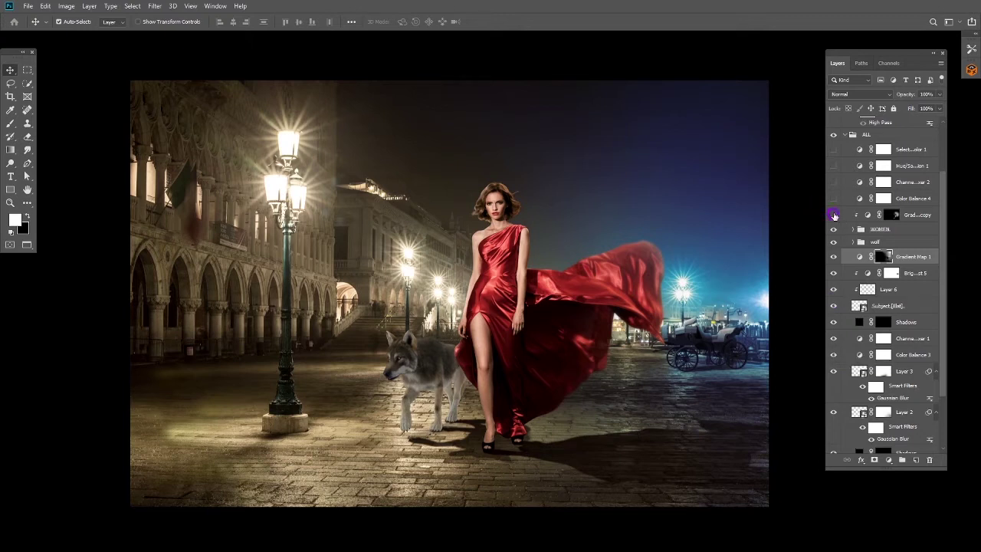
{"action": "left_click", "coordinate": [833, 215]}
{"action": "left_click", "coordinate": [833, 215]}
{"action": "left_click", "coordinate": [832, 215]}
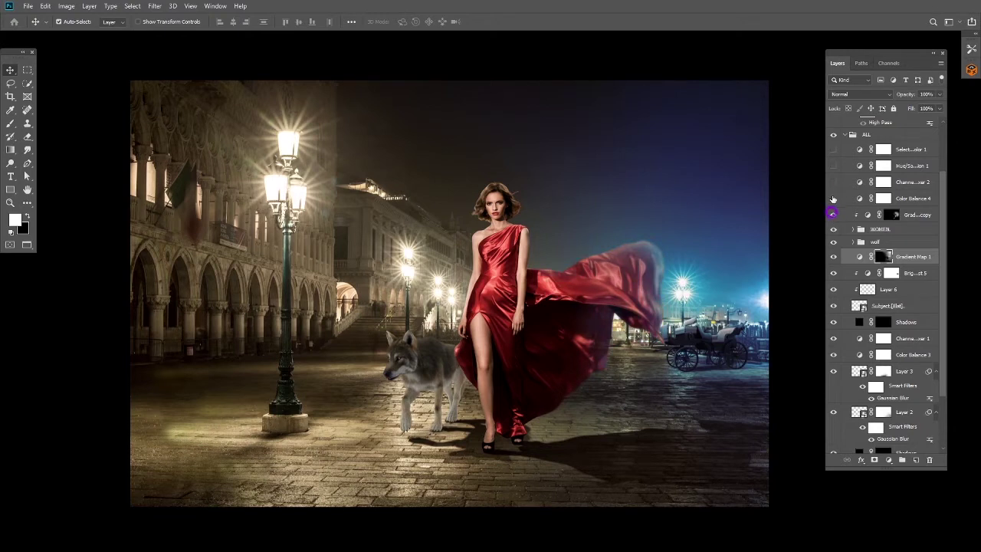
- Preview Color Balance 4, Channel Mixer 2, Hue/Saturation 1 and Selective Color 1, then hide the top three
{"action": "left_click", "coordinate": [834, 199]}
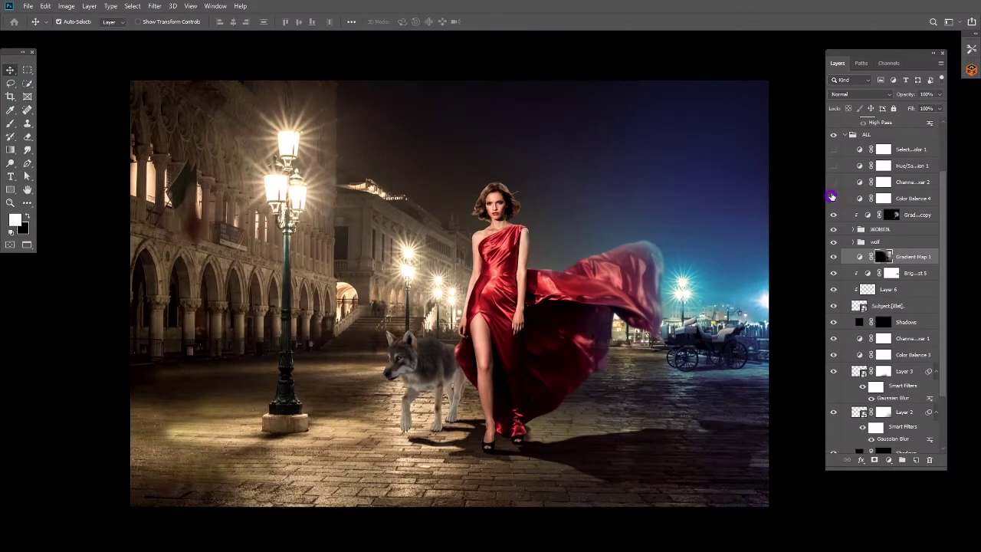
{"action": "left_click", "coordinate": [834, 183]}
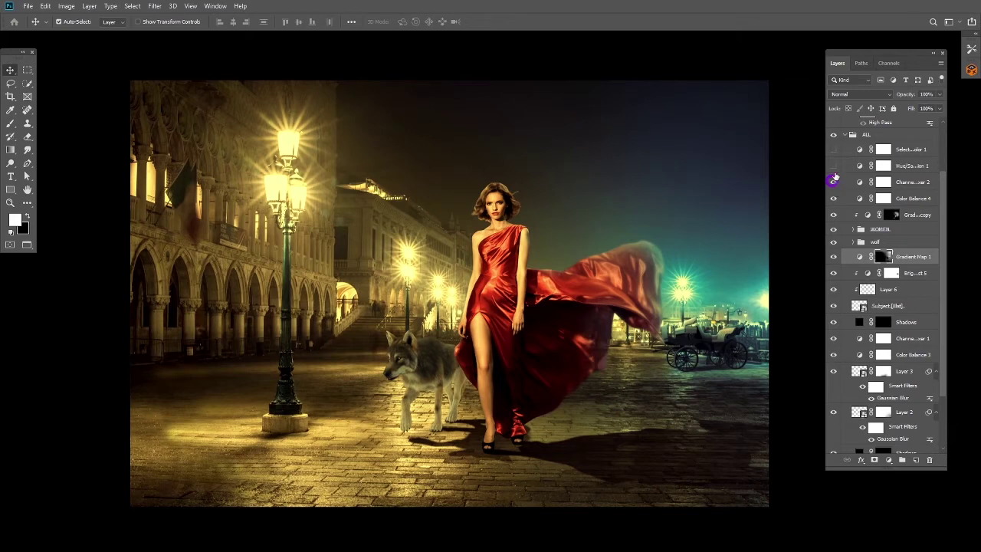
{"action": "left_click", "coordinate": [834, 166]}
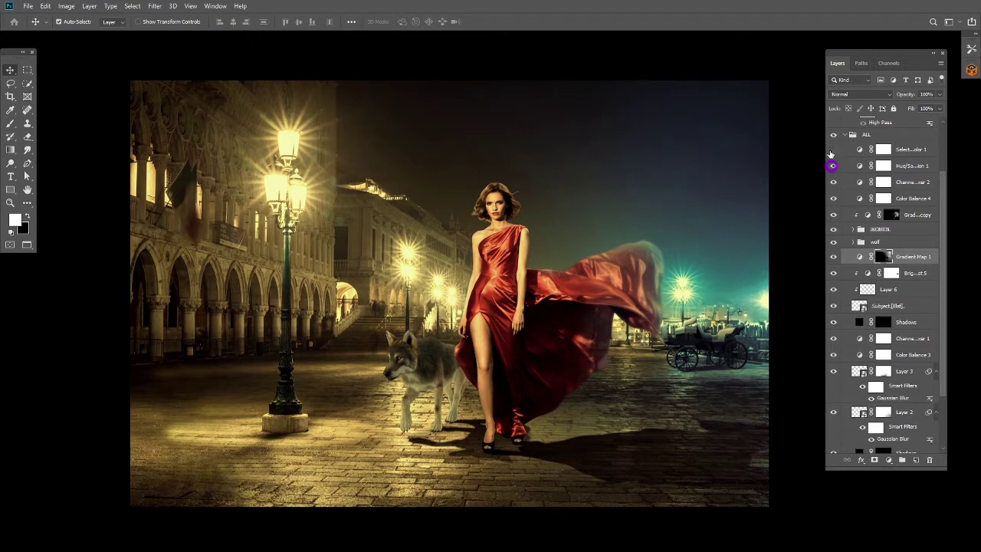
{"action": "left_click", "coordinate": [831, 150]}
{"action": "left_click_drag", "start_coordinate": [832, 149], "coordinate": [833, 182]}
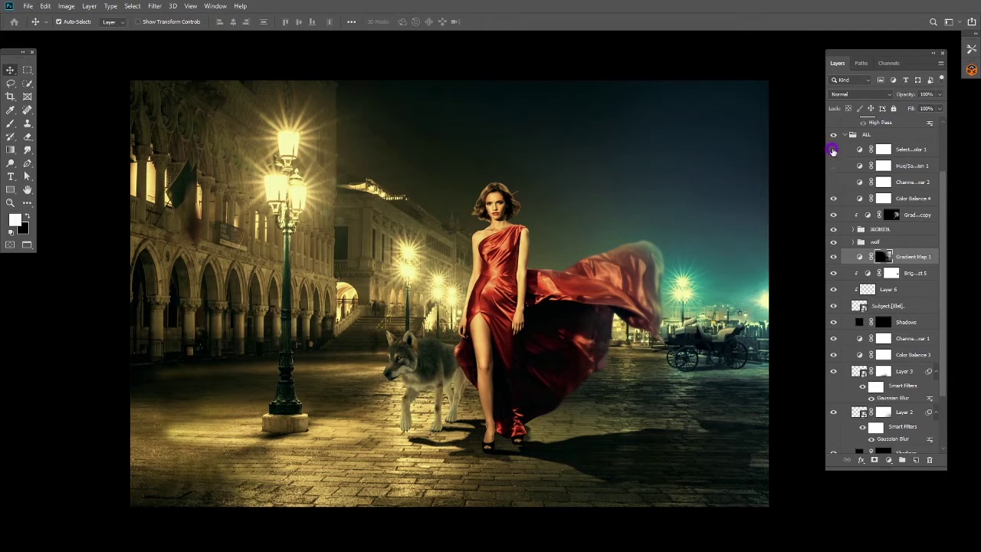
{"action": "double_click", "coordinate": [858, 199]}
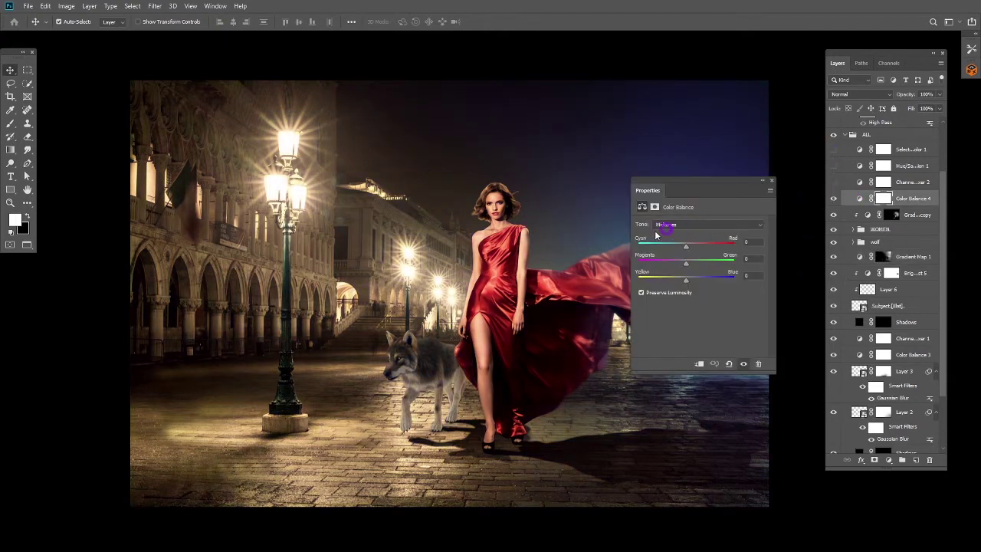
{"action": "left_click", "coordinate": [713, 224]}
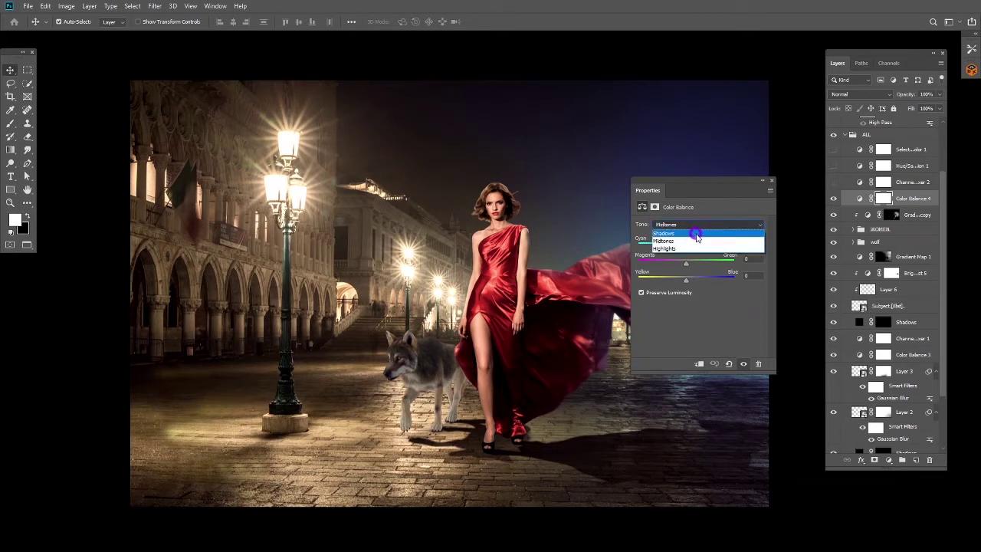
{"action": "left_click", "coordinate": [687, 248]}
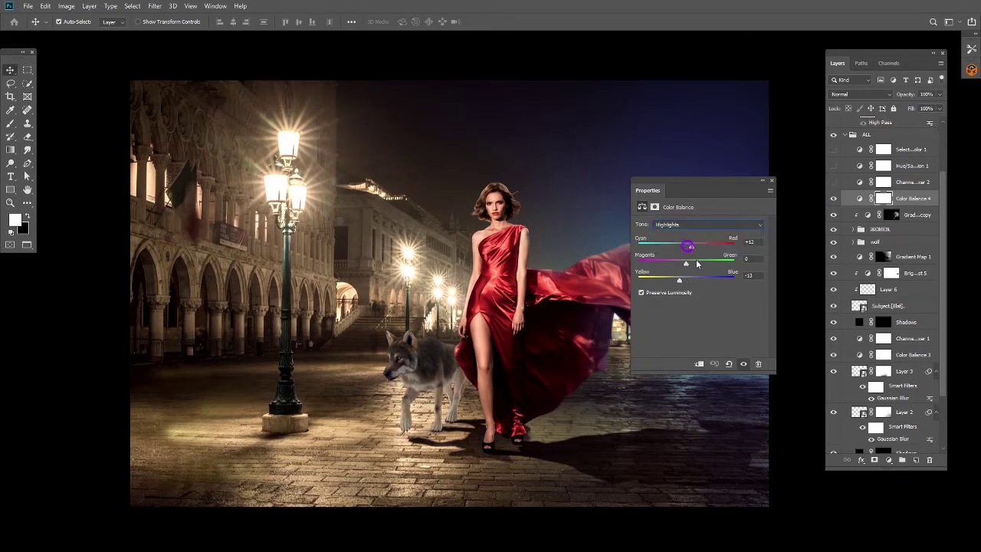
{"action": "left_click", "coordinate": [746, 256]}
{"action": "left_click", "coordinate": [746, 274]}
{"action": "left_click", "coordinate": [642, 266]}
{"action": "left_click", "coordinate": [716, 224]}
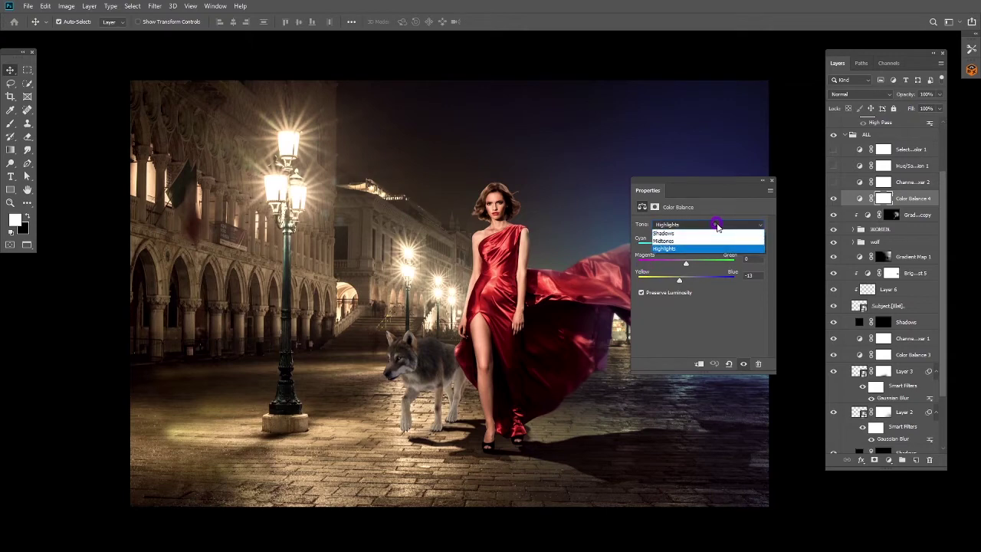
{"action": "left_click", "coordinate": [699, 230]}
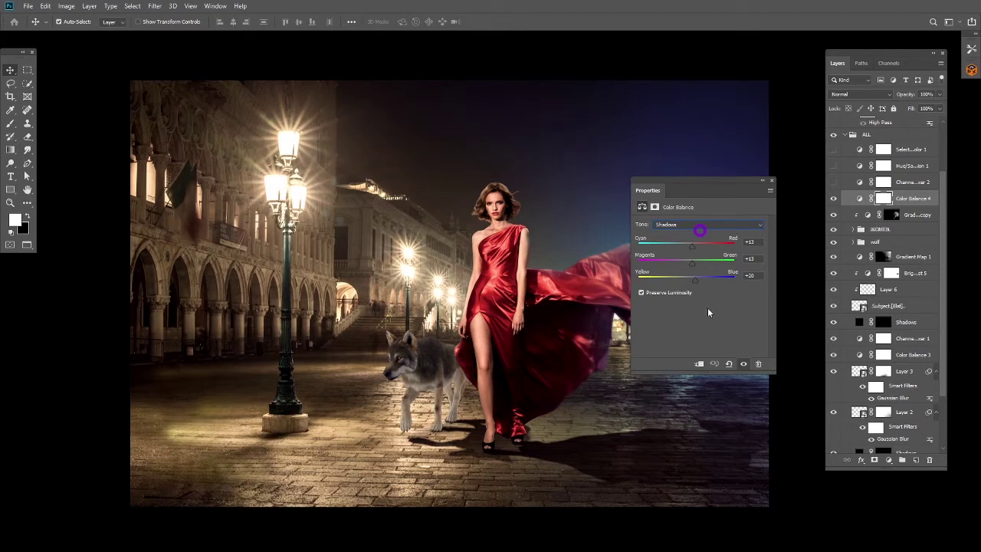
{"action": "left_click", "coordinate": [771, 180]}
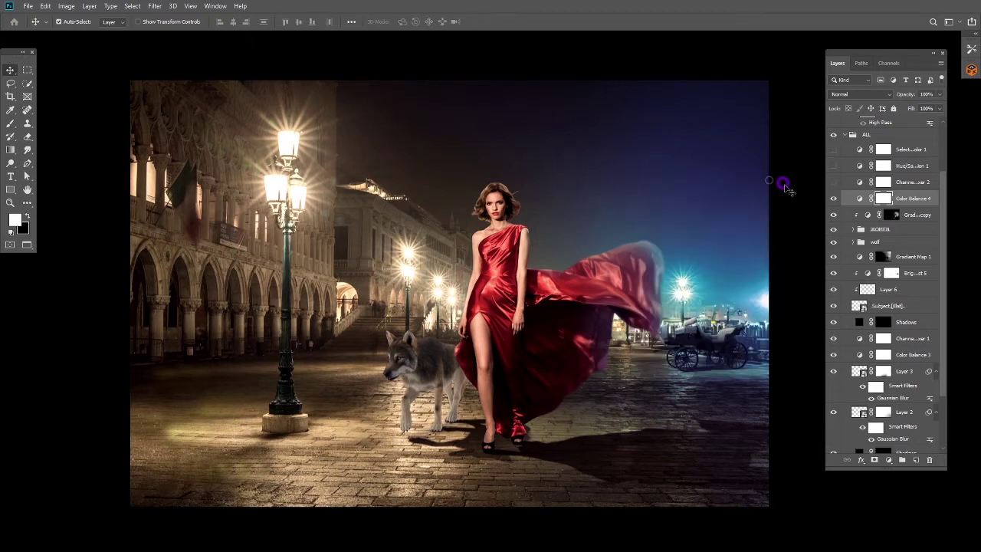
- Re-enable Channel Mixer 2 and review its Green output channel mix
{"action": "left_click", "coordinate": [833, 182]}
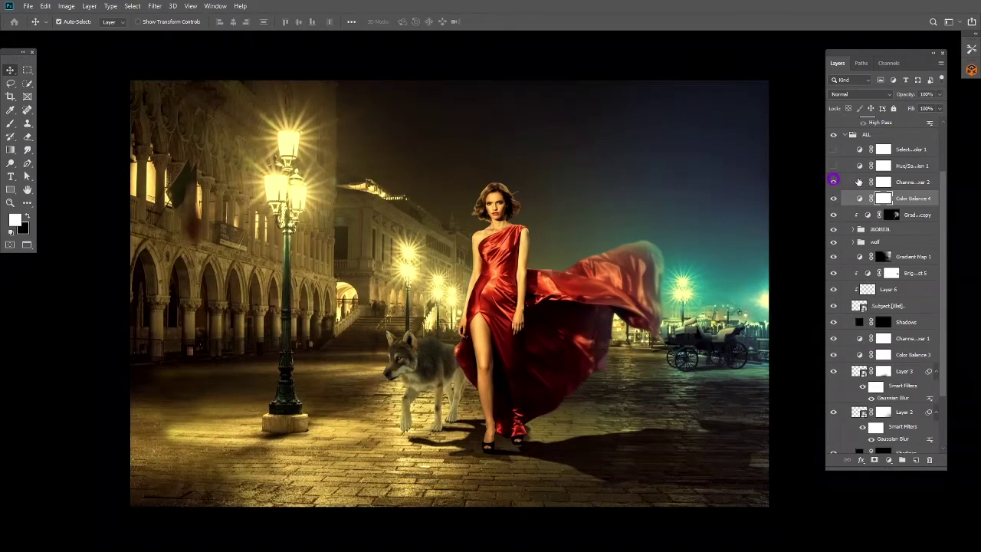
{"action": "double_click", "coordinate": [859, 182]}
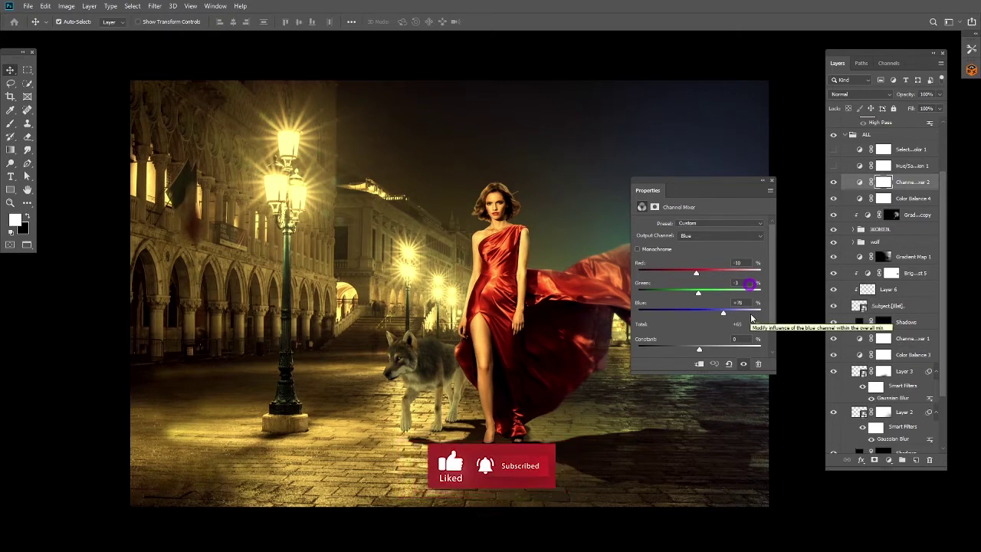
{"action": "left_click", "coordinate": [706, 236]}
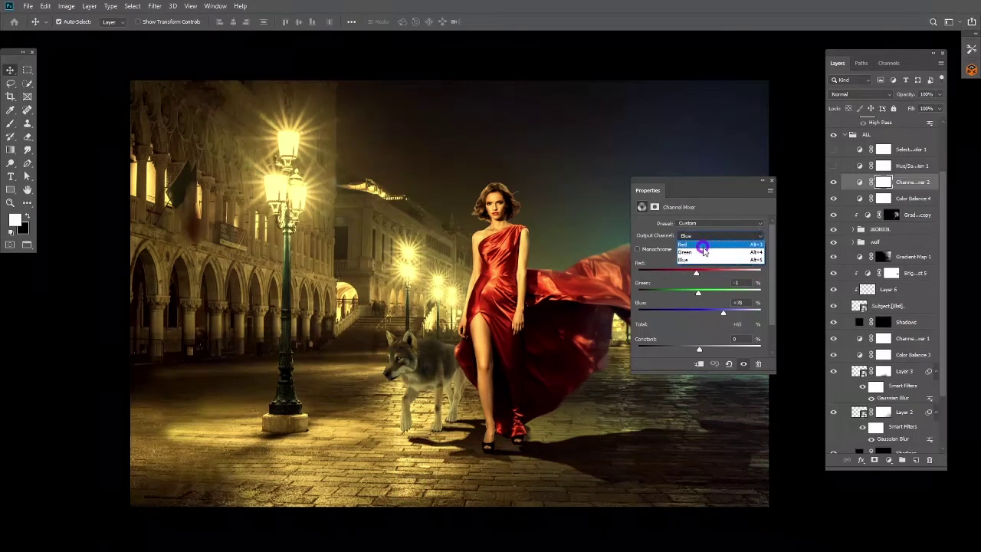
{"action": "left_click", "coordinate": [706, 239]}
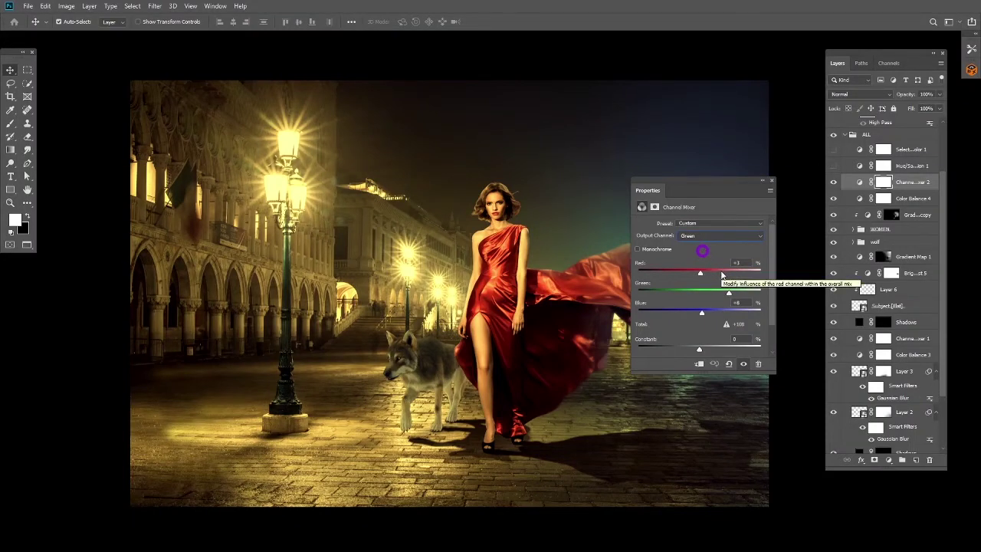
{"action": "left_click", "coordinate": [742, 302]}
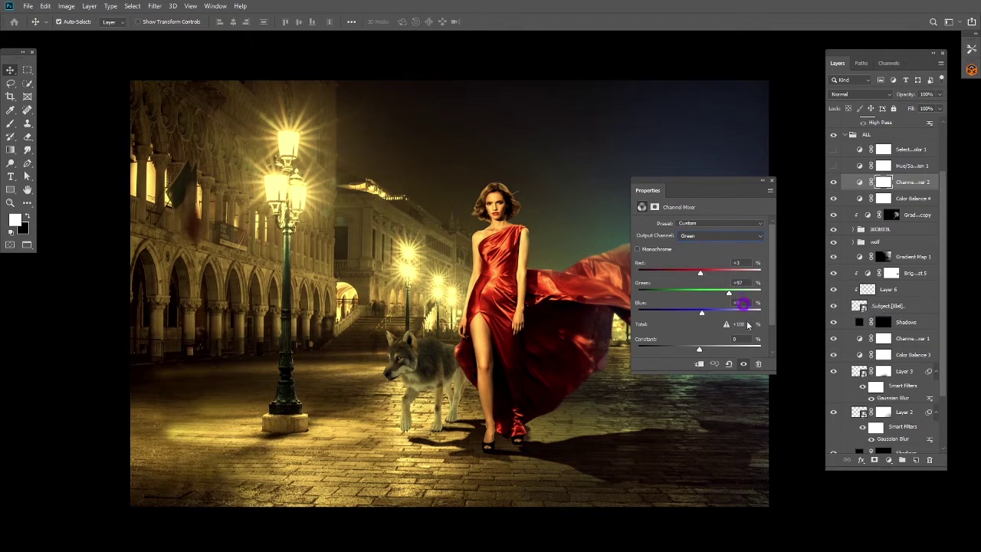
- Check the Red output mix (Red +108, Green −1, Blue −1, Total +108) and close the settings
{"action": "left_click", "coordinate": [705, 235]}
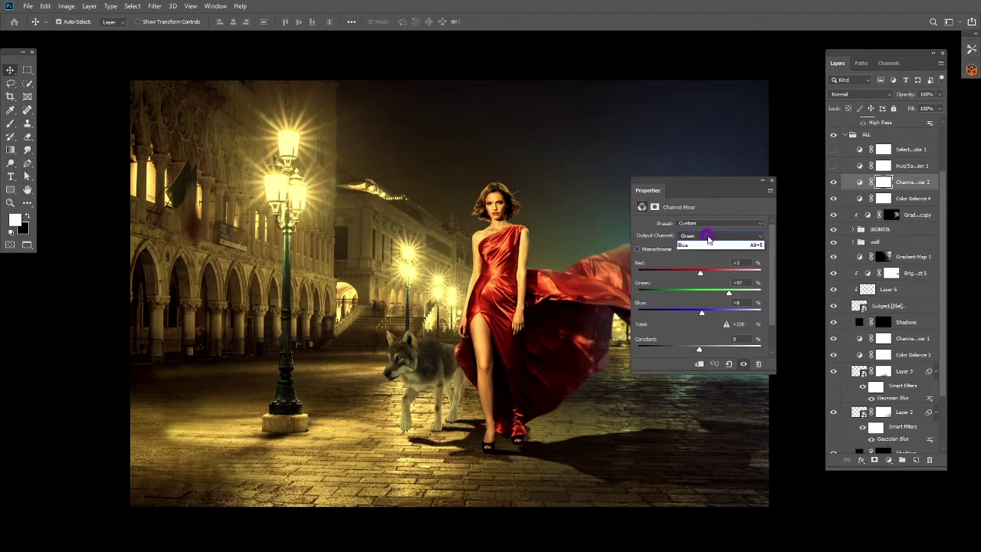
{"action": "left_click", "coordinate": [703, 245]}
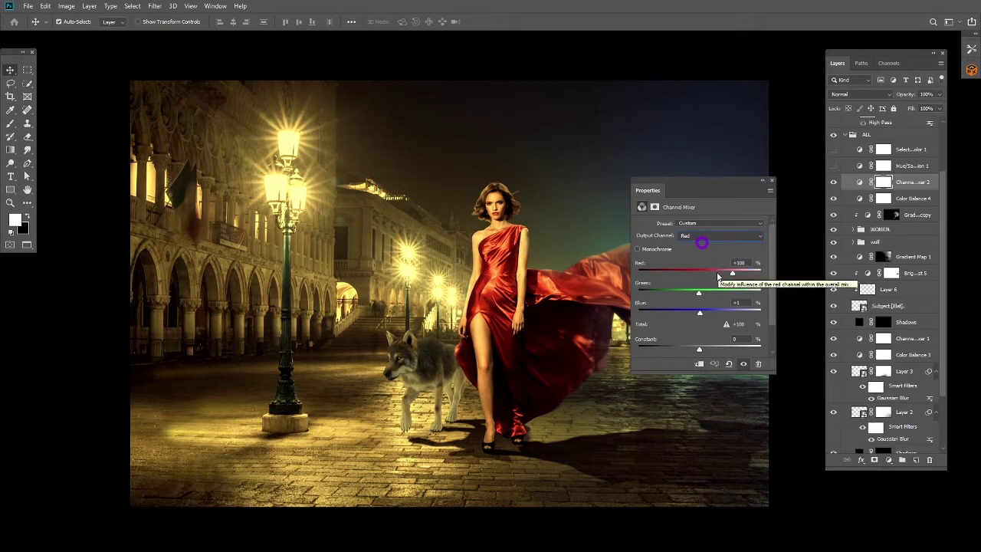
{"action": "left_click", "coordinate": [749, 281]}
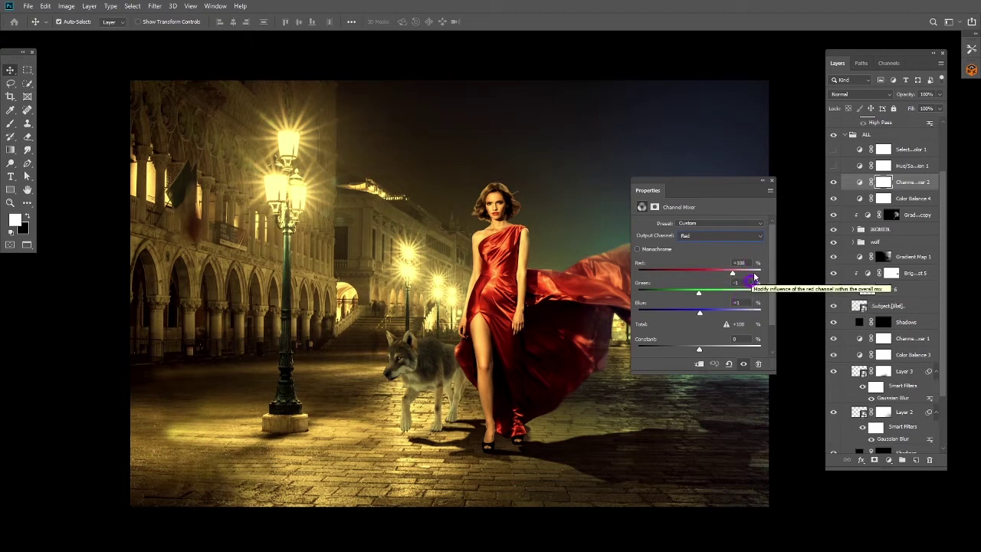
{"action": "left_click", "coordinate": [738, 302]}
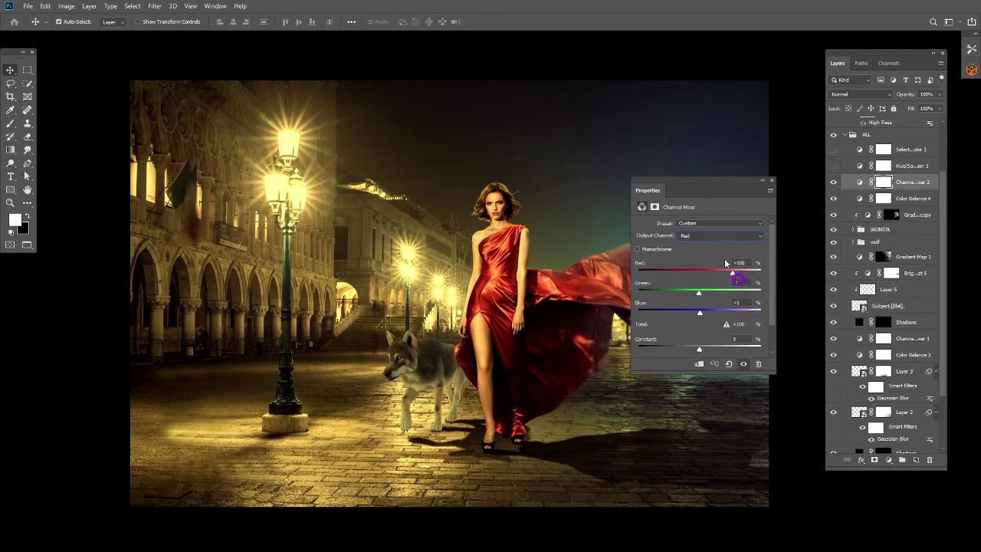
{"action": "left_click", "coordinate": [762, 193]}
{"action": "left_click", "coordinate": [769, 184]}
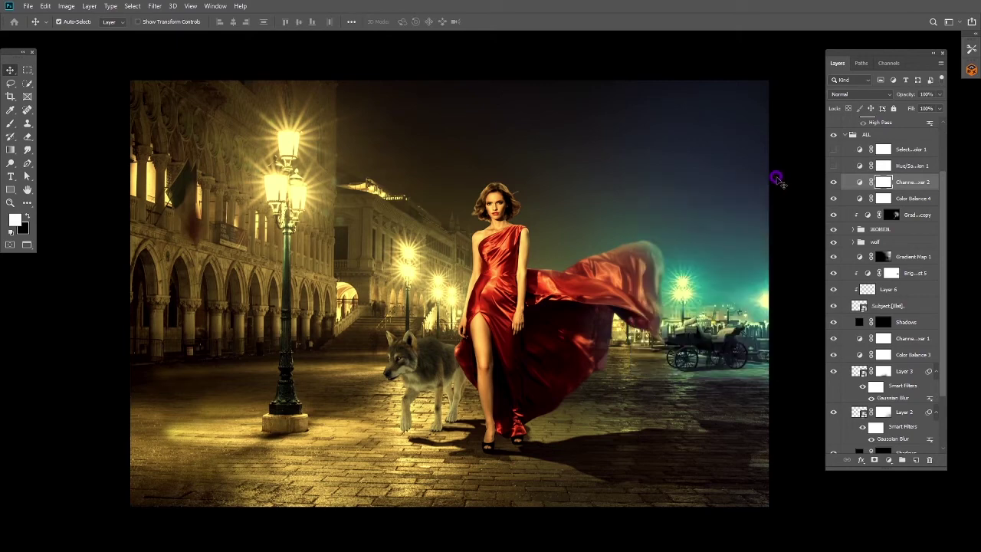
- Turn on Hue/Saturation 1 and lower its Saturation to −13
{"action": "left_click", "coordinate": [833, 164]}
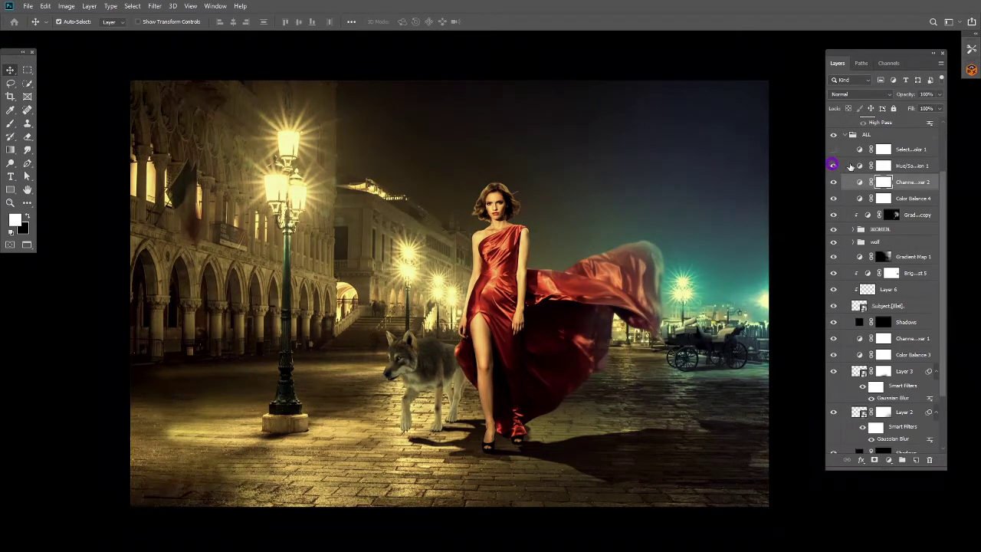
{"action": "double_click", "coordinate": [857, 164]}
{"action": "left_click", "coordinate": [717, 242]}
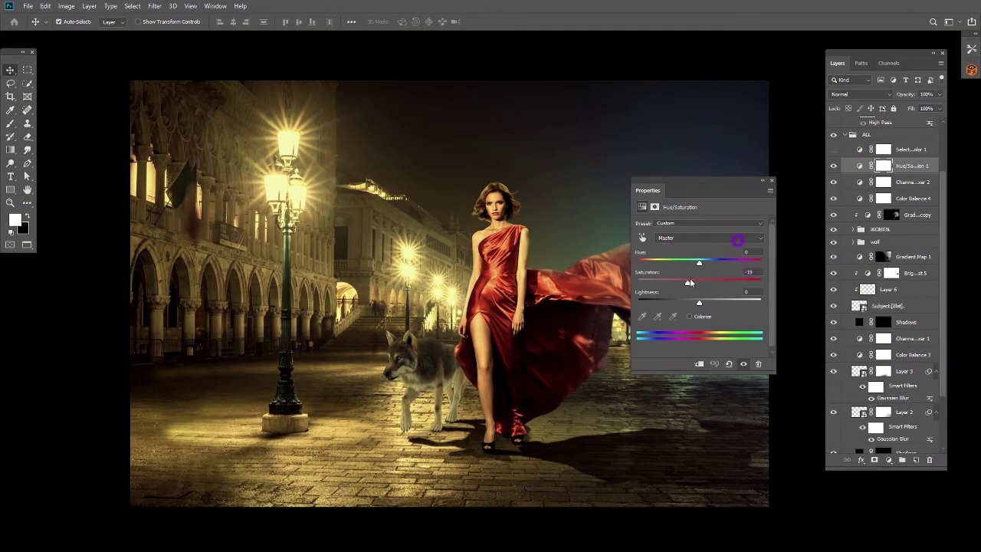
{"action": "mouse_move", "coordinate": [687, 284]}
{"action": "left_mouse_down"}
{"action": "mouse_move", "coordinate": [677, 284]}
{"action": "mouse_move", "coordinate": [735, 292]}
{"action": "mouse_move", "coordinate": [669, 292]}
{"action": "mouse_move", "coordinate": [742, 292]}
{"action": "mouse_move", "coordinate": [637, 300]}
{"action": "mouse_move", "coordinate": [693, 303]}
{"action": "left_mouse_up"}
{"action": "left_click", "coordinate": [764, 180]}
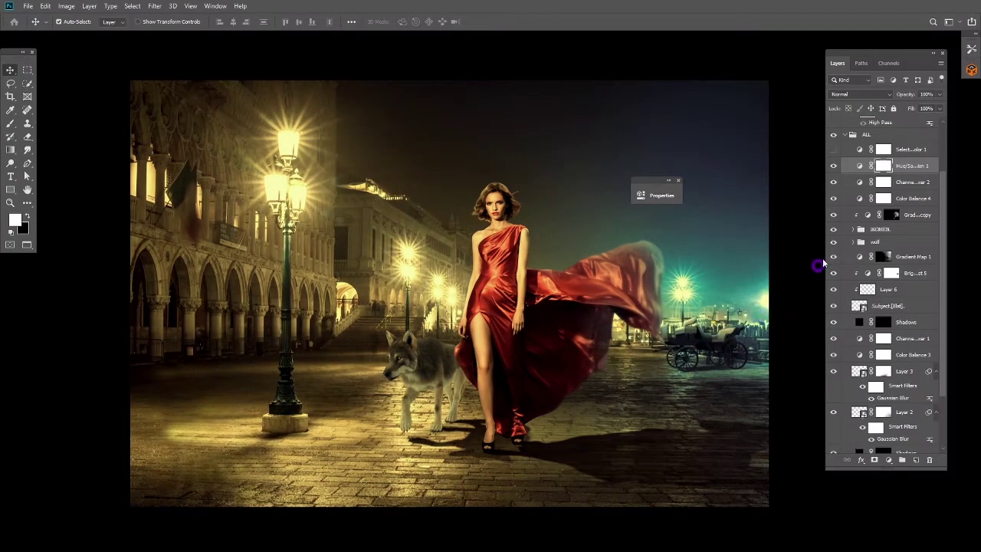
- Turn on Selective Color 1 and show its Neutrals settings, positioned clear of the dress
{"action": "left_click", "coordinate": [832, 149]}
{"action": "double_click", "coordinate": [859, 166]}
{"action": "mouse_move", "coordinate": [580, 193]}
{"action": "left_mouse_down"}
{"action": "mouse_move", "coordinate": [690, 217]}
{"action": "mouse_move", "coordinate": [718, 213]}
{"action": "left_mouse_up"}
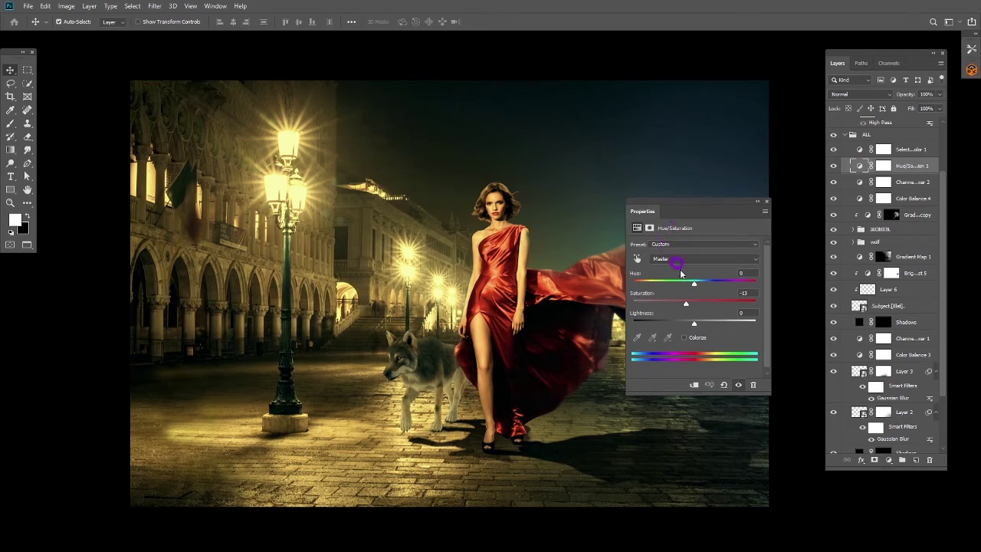
{"action": "left_click", "coordinate": [859, 150]}
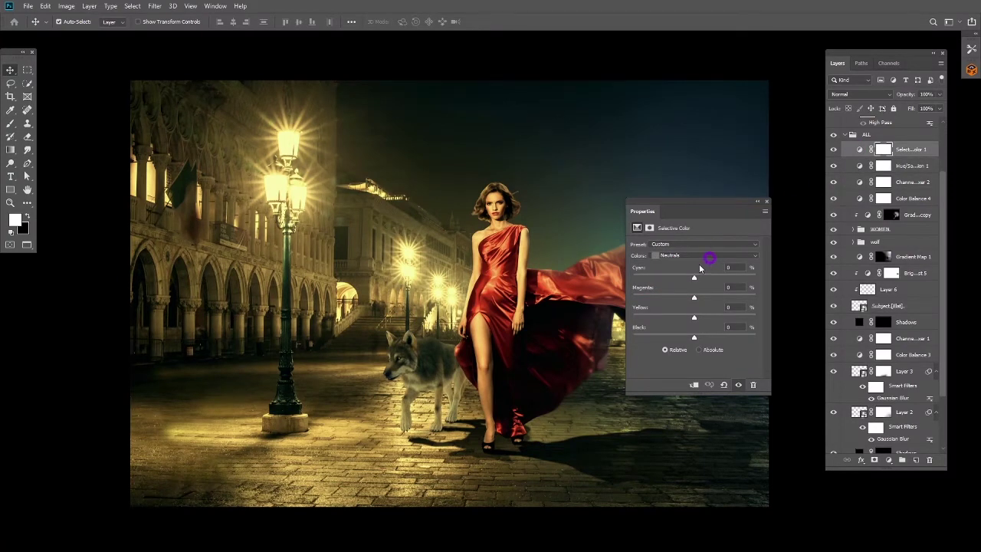
- Step Selective Color's colour range through Neutrals, Reds, Yellows, Greens, Cyans and Blues
{"action": "left_click", "coordinate": [748, 255]}
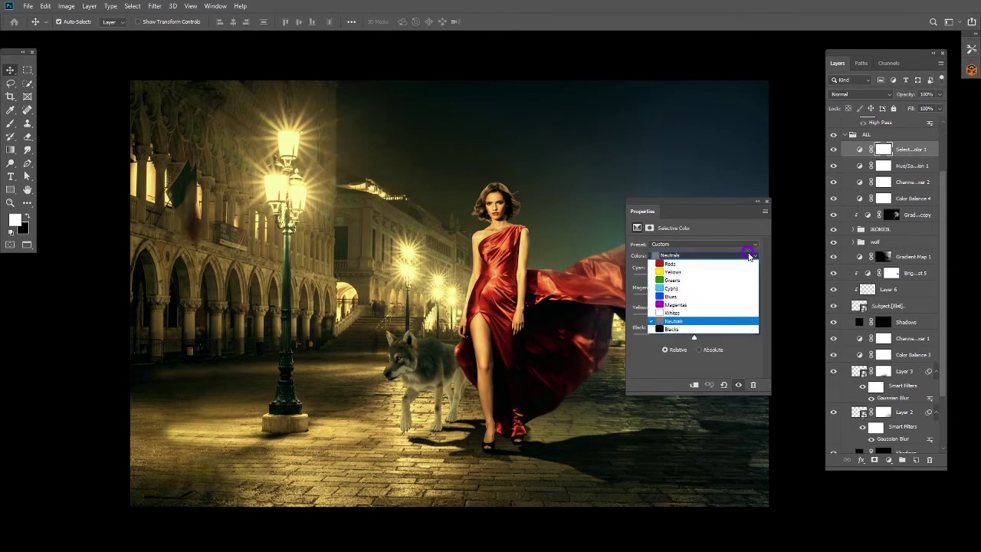
{"action": "left_click", "coordinate": [749, 255]}
{"action": "left_click", "coordinate": [738, 261]}
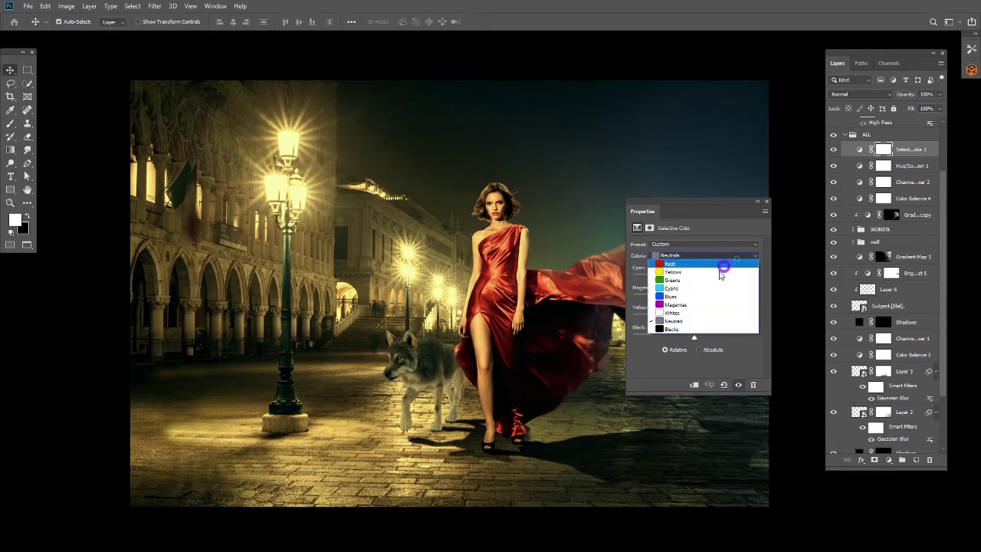
{"action": "left_click", "coordinate": [679, 258]}
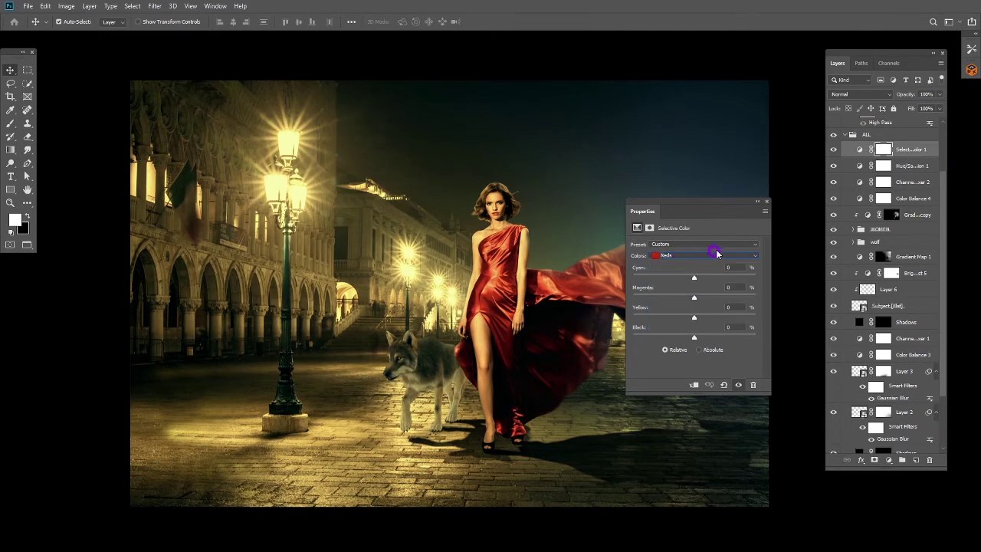
{"action": "left_click", "coordinate": [713, 255]}
{"action": "left_click", "coordinate": [699, 274]}
{"action": "left_click", "coordinate": [715, 258]}
{"action": "left_click", "coordinate": [703, 280]}
{"action": "left_click", "coordinate": [705, 256]}
{"action": "left_click", "coordinate": [696, 285]}
{"action": "left_click", "coordinate": [705, 256]}
{"action": "left_click", "coordinate": [697, 296]}
- Move on through Magentas and Whites and settle on Blacks (Cyan +6, Black −1)
{"action": "left_click", "coordinate": [701, 257]}
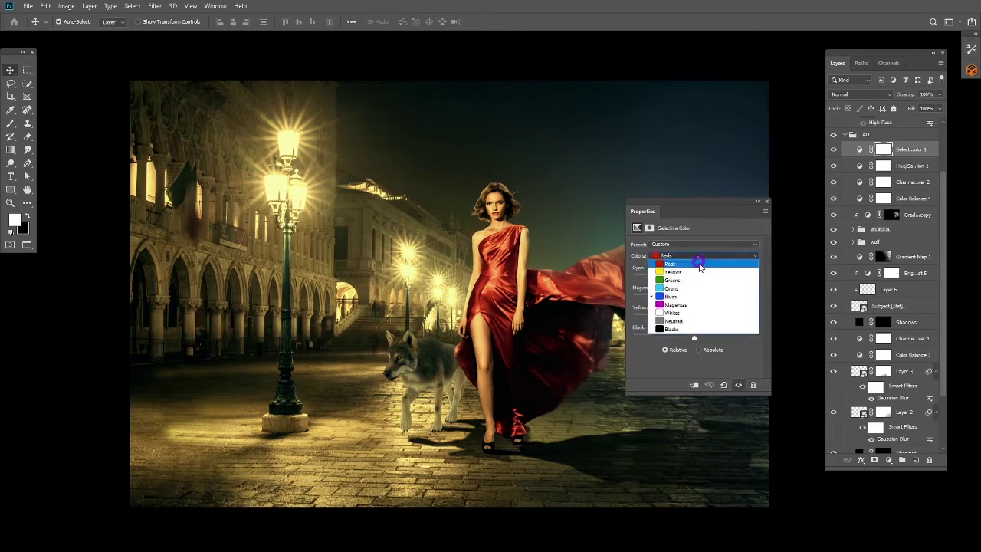
{"action": "left_click", "coordinate": [693, 304]}
{"action": "left_click", "coordinate": [696, 256]}
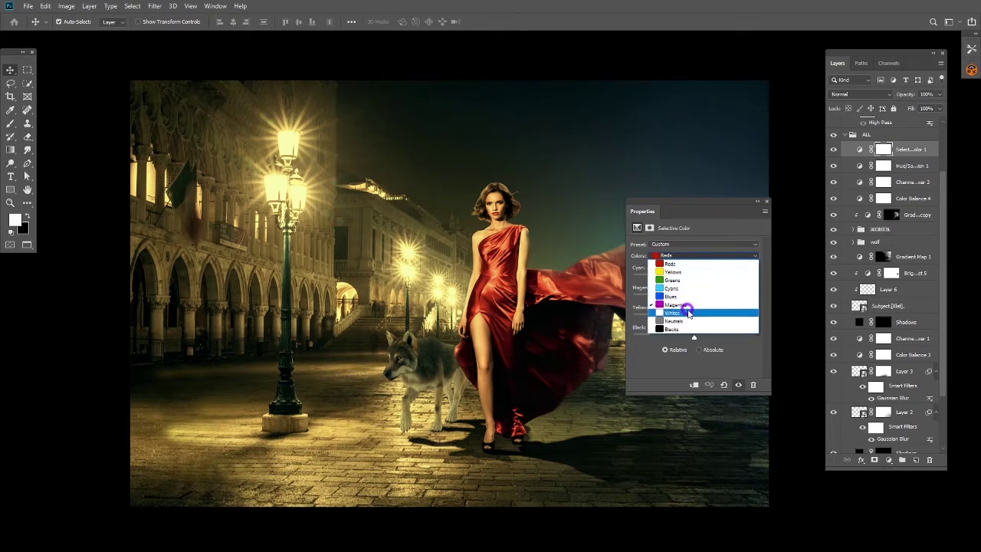
{"action": "left_click", "coordinate": [687, 313]}
{"action": "left_click", "coordinate": [694, 256]}
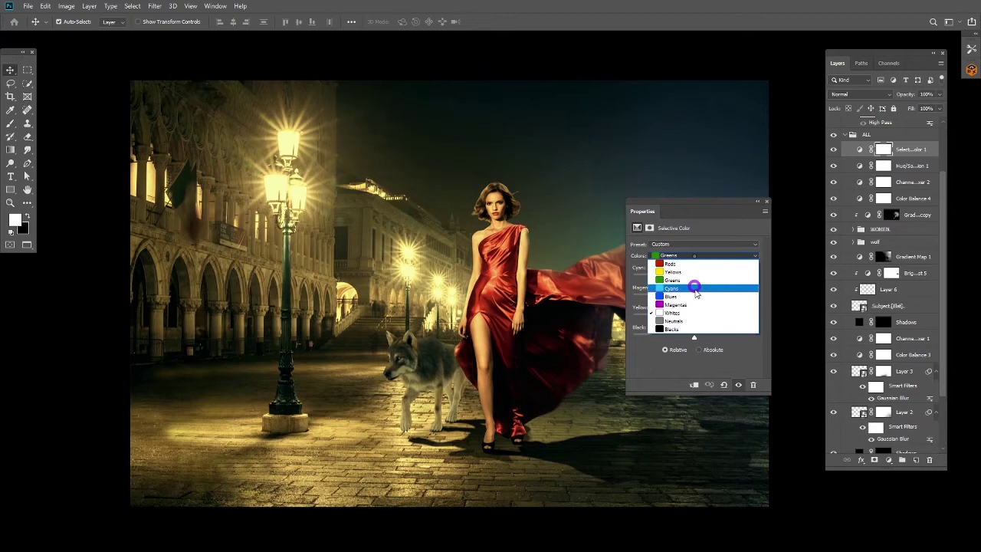
{"action": "left_click", "coordinate": [684, 329]}
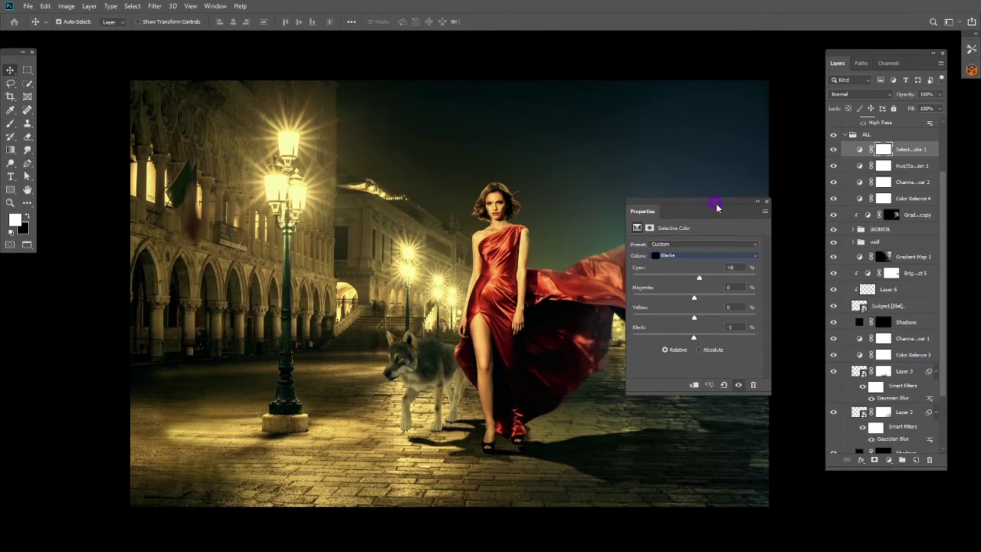
- Move the Selective Color settings off the woman and toggle the adjustment to compare
{"action": "left_click_drag", "start_coordinate": [721, 203], "coordinate": [131, 277]}
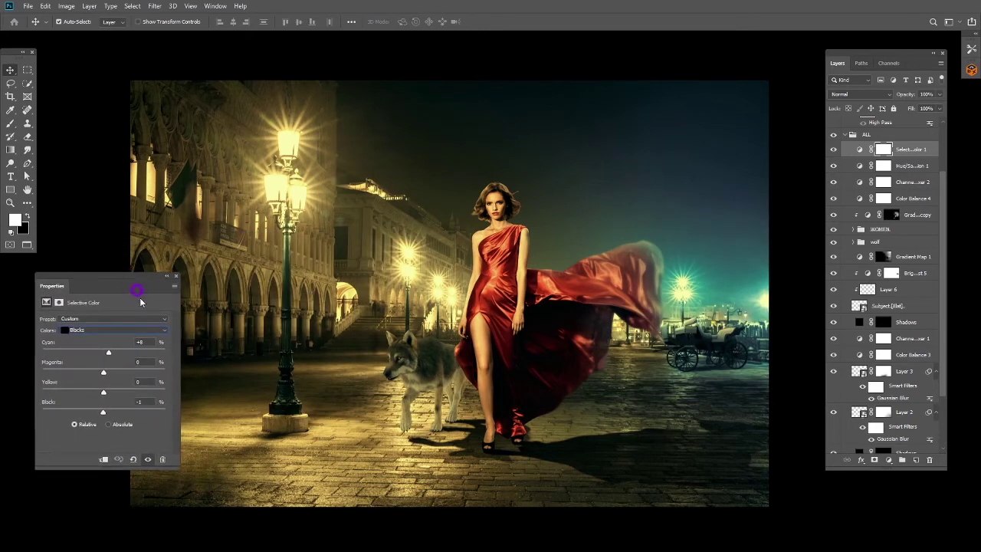
{"action": "left_click", "coordinate": [147, 459]}
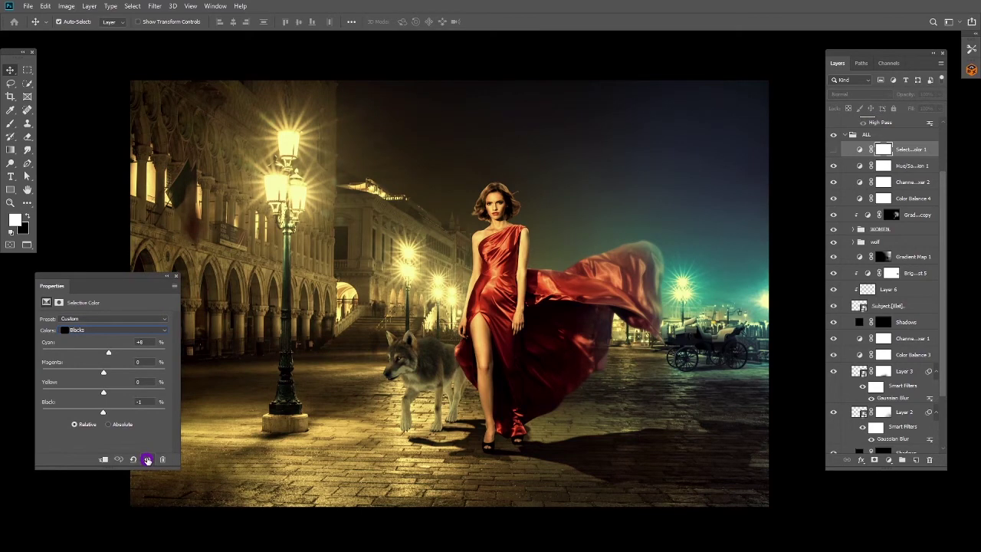
{"action": "left_click", "coordinate": [148, 460]}
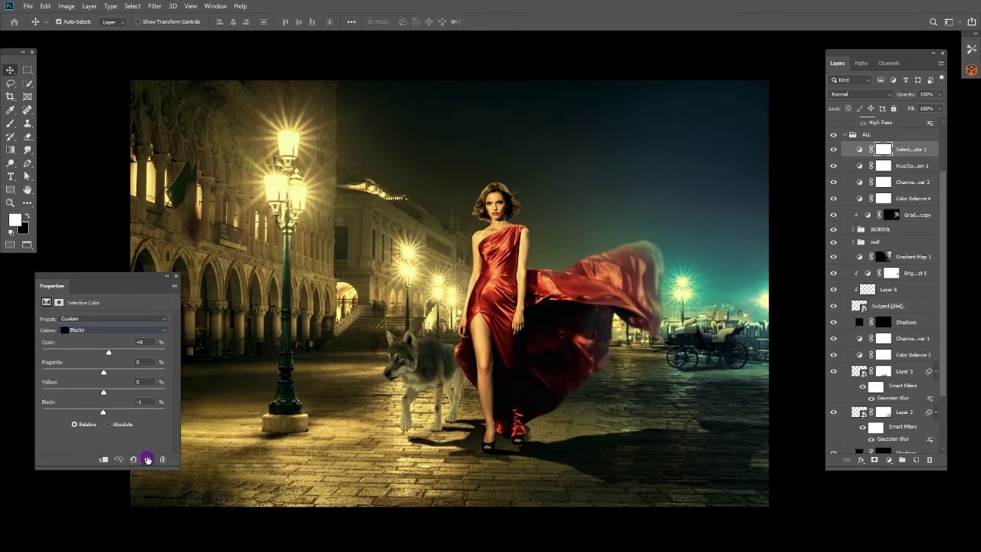
{"action": "left_click", "coordinate": [148, 460]}
{"action": "left_click", "coordinate": [148, 459]}
- Tweak the Blacks: Cyan to +8, Black to −30, then Cyan to −11
{"action": "left_click_drag", "start_coordinate": [135, 342], "coordinate": [153, 344]}
{"action": "left_click", "coordinate": [140, 401]}
{"action": "left_click", "coordinate": [196, 415]}
{"action": "mouse_move", "coordinate": [103, 412]}
{"action": "left_mouse_down"}
{"action": "mouse_move", "coordinate": [86, 413]}
{"action": "mouse_move", "coordinate": [105, 413]}
{"action": "left_mouse_up"}
{"action": "left_click", "coordinate": [107, 352]}
{"action": "mouse_move", "coordinate": [107, 353]}
{"action": "left_mouse_down"}
{"action": "mouse_move", "coordinate": [93, 351]}
{"action": "mouse_move", "coordinate": [117, 370]}
{"action": "mouse_move", "coordinate": [104, 369]}
{"action": "mouse_move", "coordinate": [96, 392]}
{"action": "left_mouse_up"}
- Undo the last Blacks tweaks, close the settings, and compare the image with and without Selective Color
{"action": "left_click", "coordinate": [146, 331]}
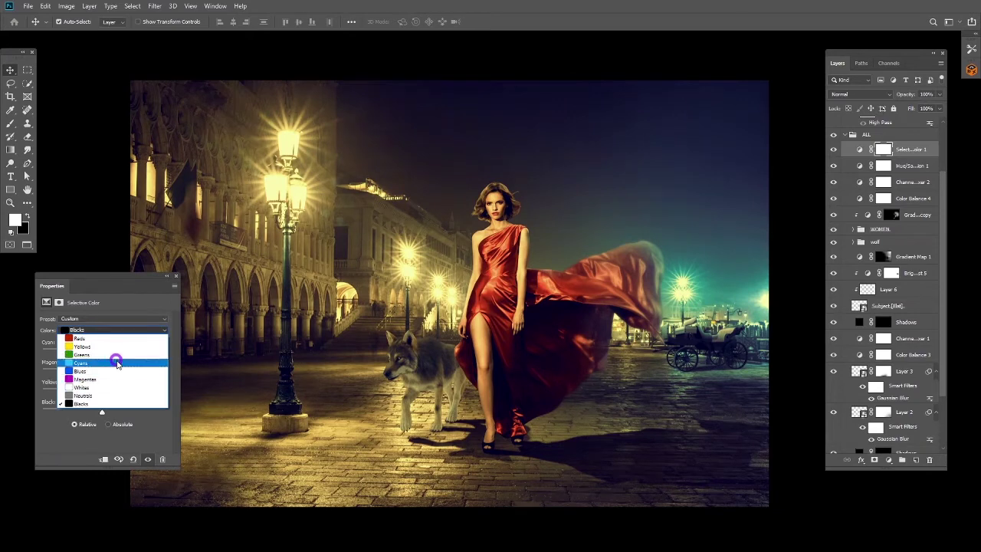
{"action": "left_click", "coordinate": [138, 341]}
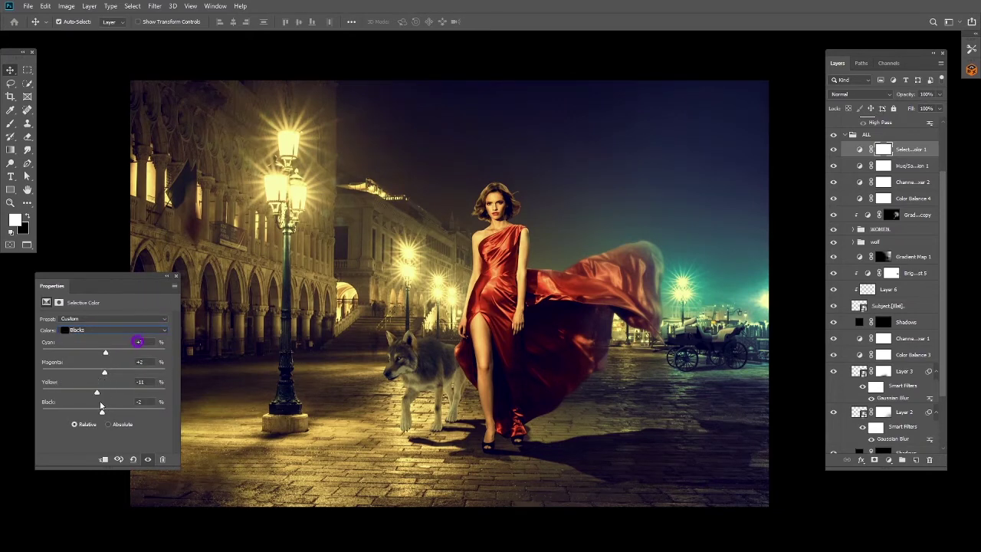
{"action": "left_click", "coordinate": [105, 385]}
{"action": "left_click", "coordinate": [140, 378]}
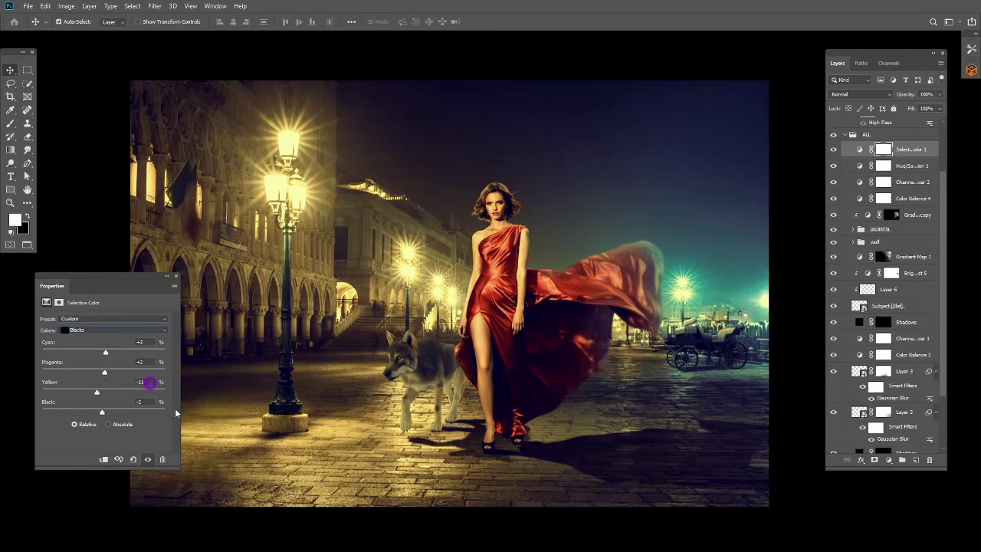
{"action": "left_click", "coordinate": [186, 337]}
{"action": "key", "text": "ctrl+z"}
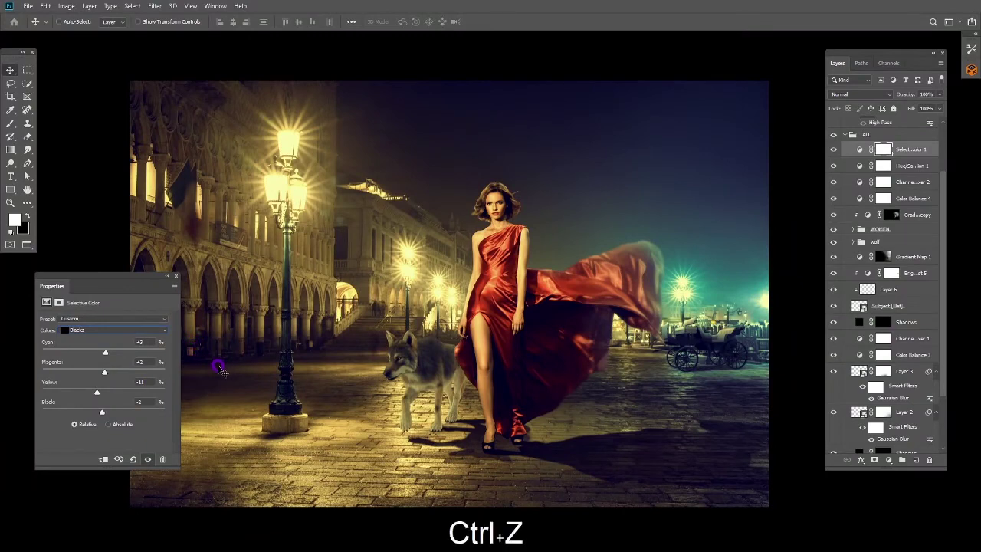
{"action": "left_click", "coordinate": [177, 276]}
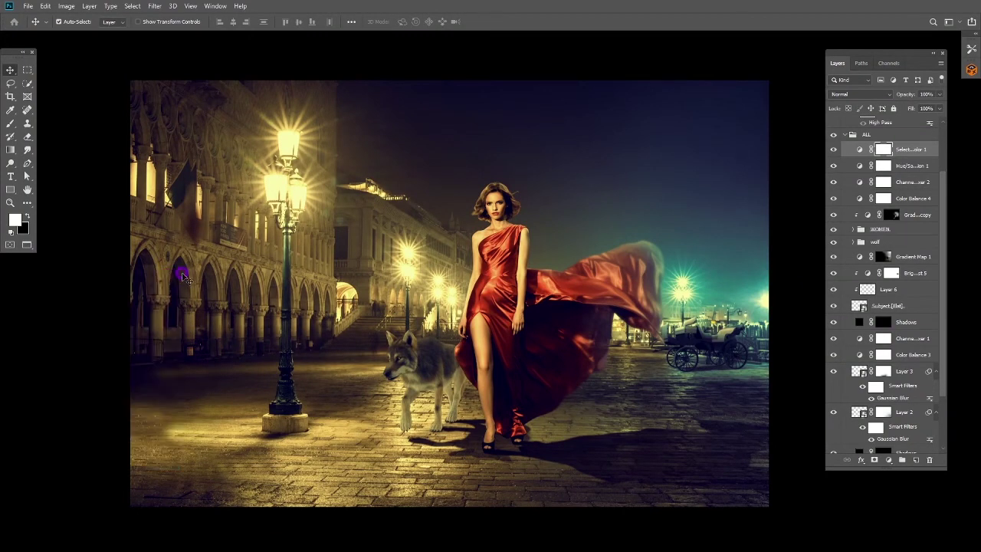
{"action": "key", "text": "ctrl+z"}
{"action": "left_click", "coordinate": [832, 150]}
{"action": "left_click", "coordinate": [833, 149]}
{"action": "left_click", "coordinate": [824, 161]}
{"action": "left_click_drag", "start_coordinate": [476, 216], "coordinate": [520, 240]}
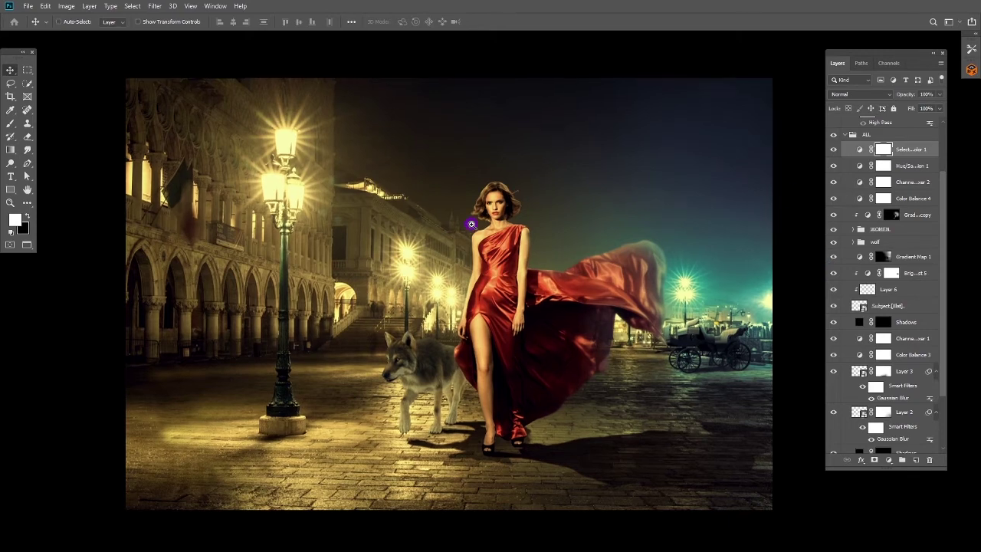
{"action": "key", "text": "f"}
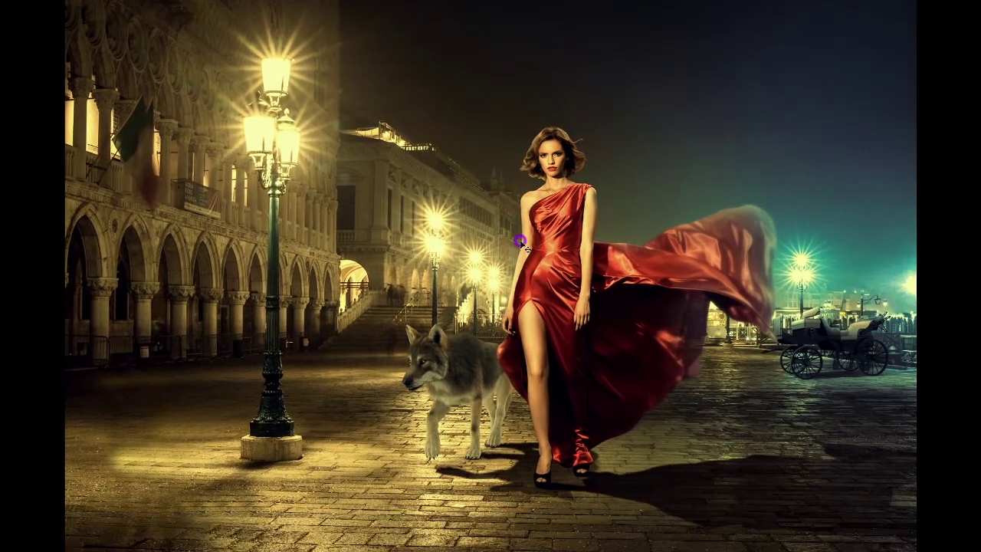
{"action": "mouse_move", "coordinate": [565, 248]}
{"action": "left_mouse_down"}
{"action": "mouse_move", "coordinate": [560, 237]}
{"action": "mouse_move", "coordinate": [564, 285]}
{"action": "left_mouse_up"}
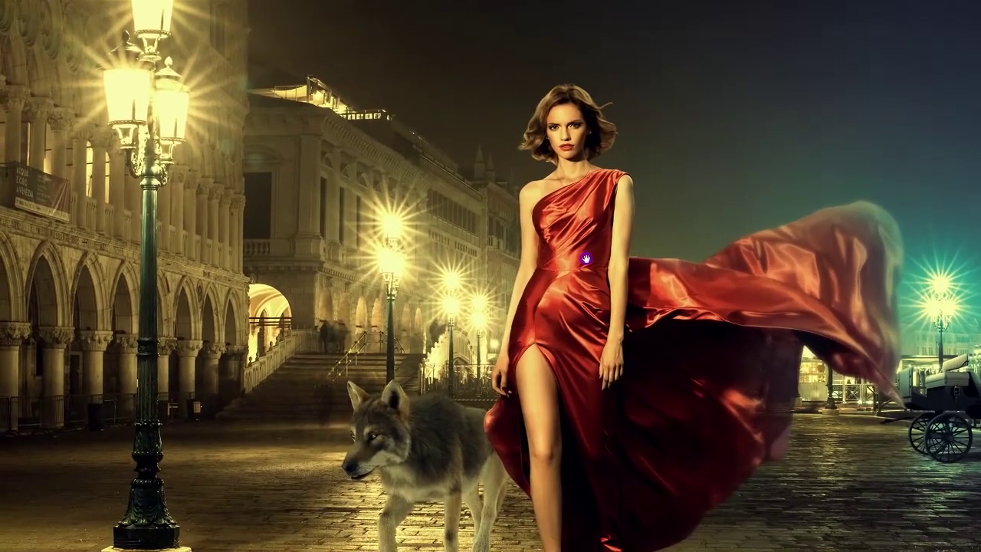
{"action": "key", "text": "ctrl+0"}
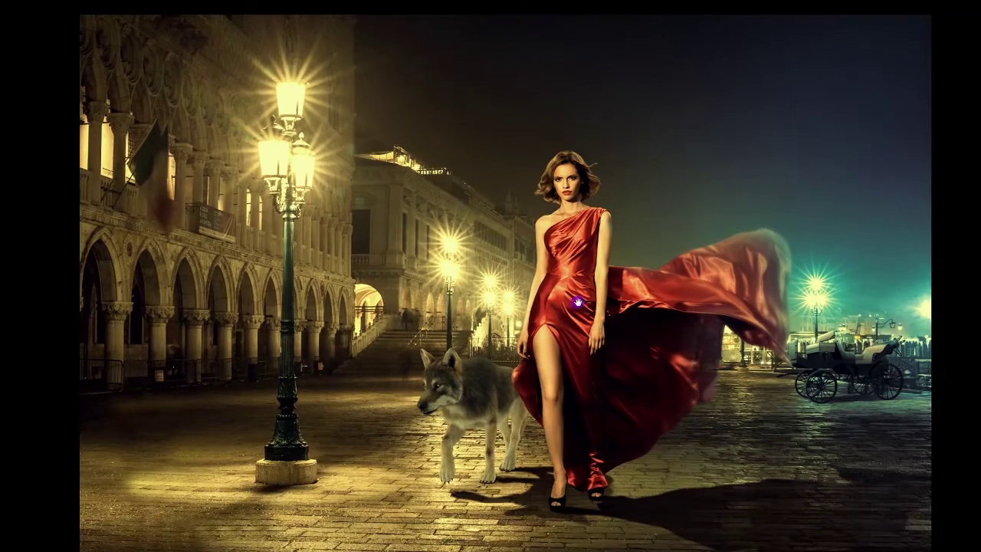
{"action": "left_click", "coordinate": [579, 287], "text": "ctrl"}
{"action": "left_click_drag", "start_coordinate": [580, 285], "coordinate": [590, 292]}
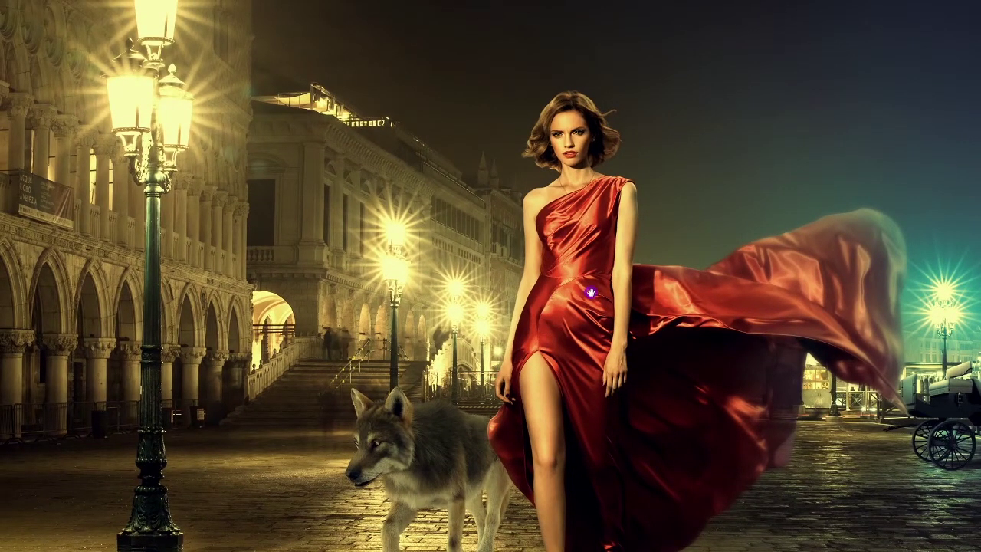
{"action": "key", "text": "ctrl+0"}
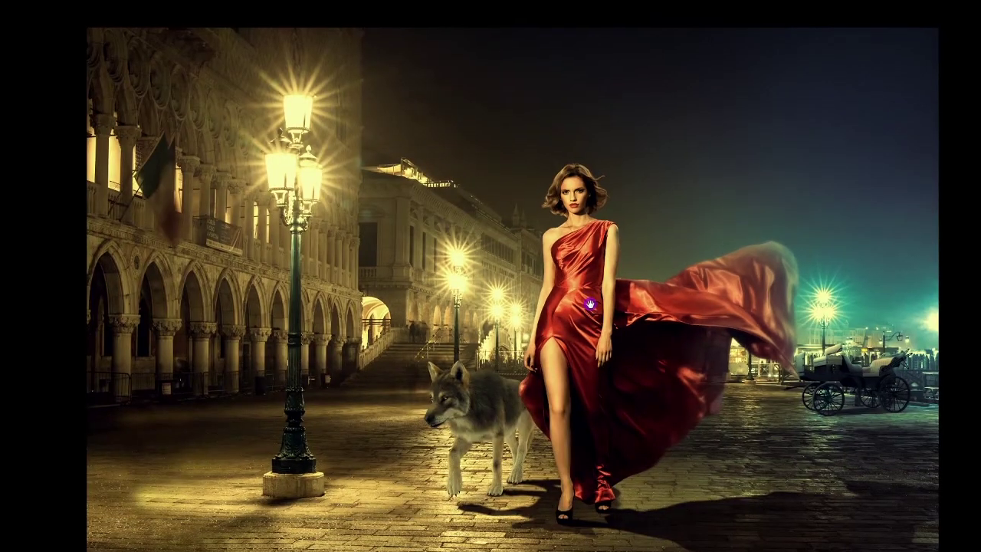
{"action": "key", "text": "f"}
{"action": "key", "text": "ctrl+space"}
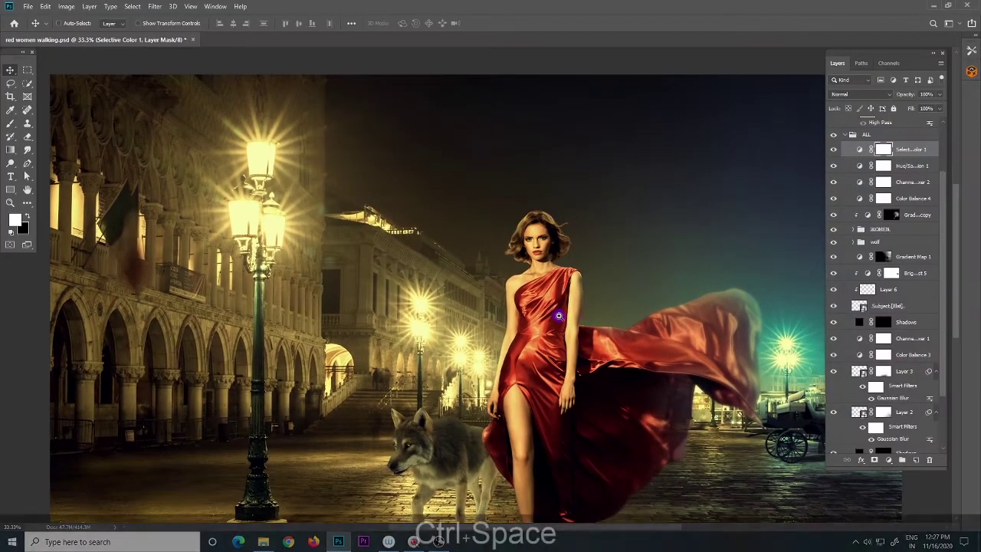
- Zoom the composite between 25%, 33.3% and 16.7%, ending back at 25%
{"action": "left_click", "coordinate": [558, 316], "text": "ctrl+alt"}
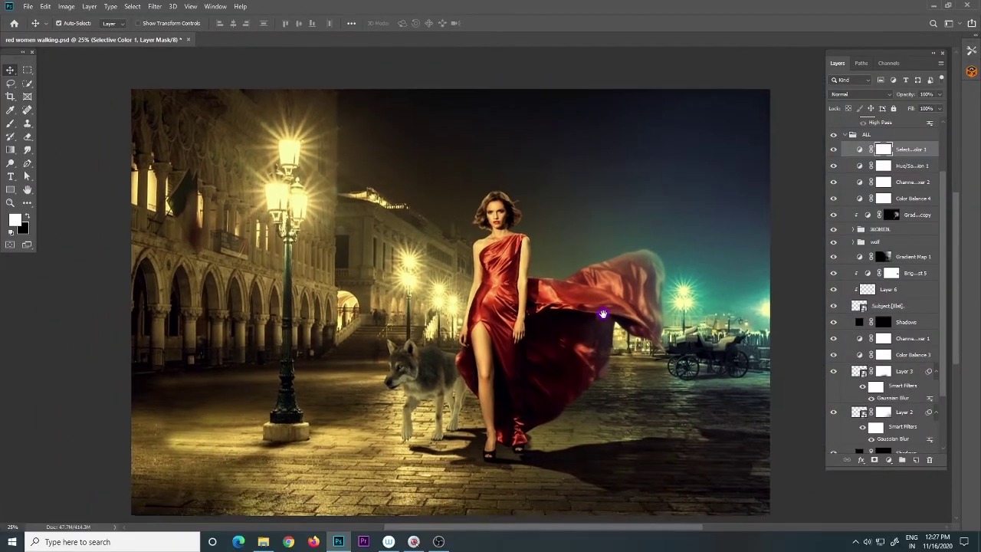
{"action": "left_click", "coordinate": [483, 320], "text": "ctrl"}
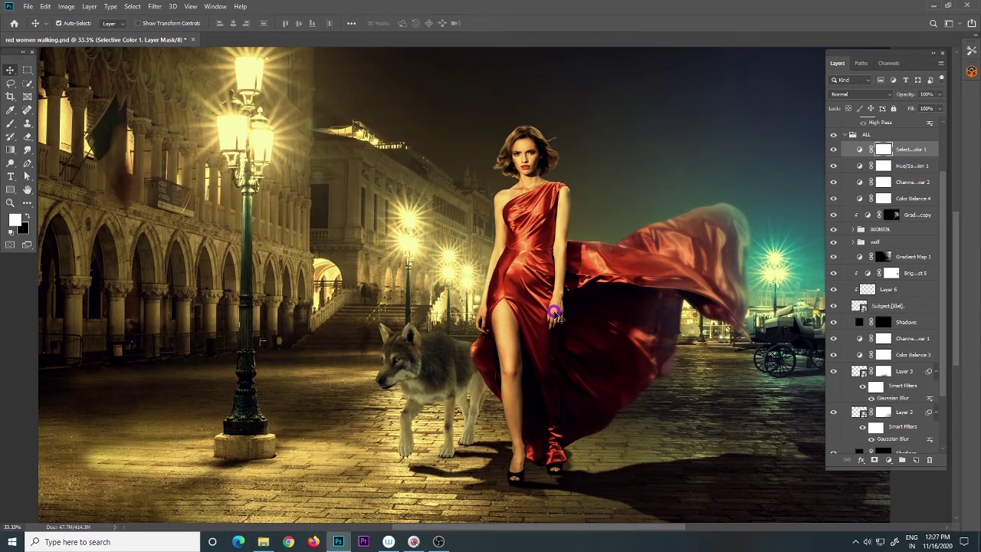
{"action": "left_click", "coordinate": [554, 314], "text": "ctrl+alt"}
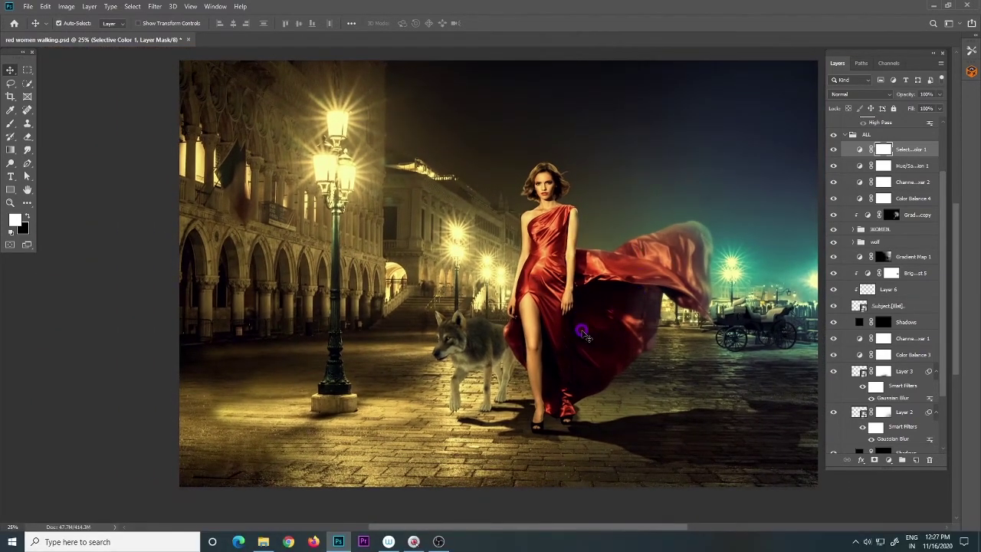
{"action": "left_click", "coordinate": [534, 258], "text": "ctrl+alt"}
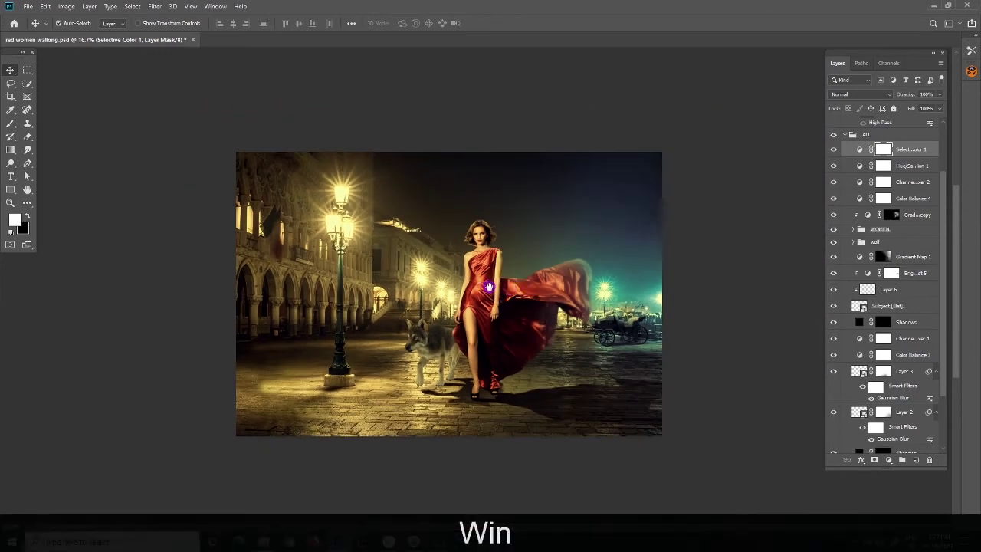
{"action": "left_click", "coordinate": [488, 287], "text": "ctrl"}
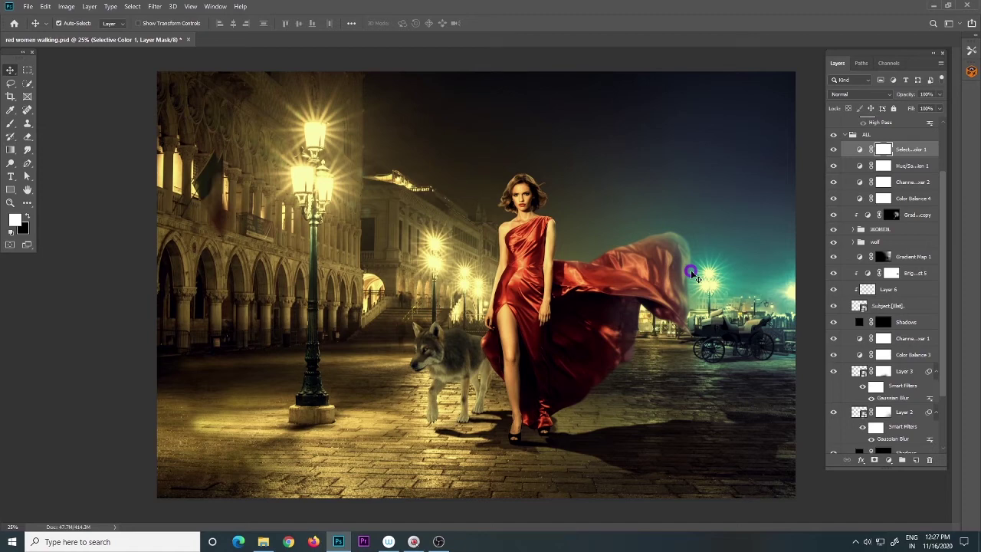
- Show the composite full screen on black, then zoom in closer on the woman and wolf
{"action": "key", "text": "f"}
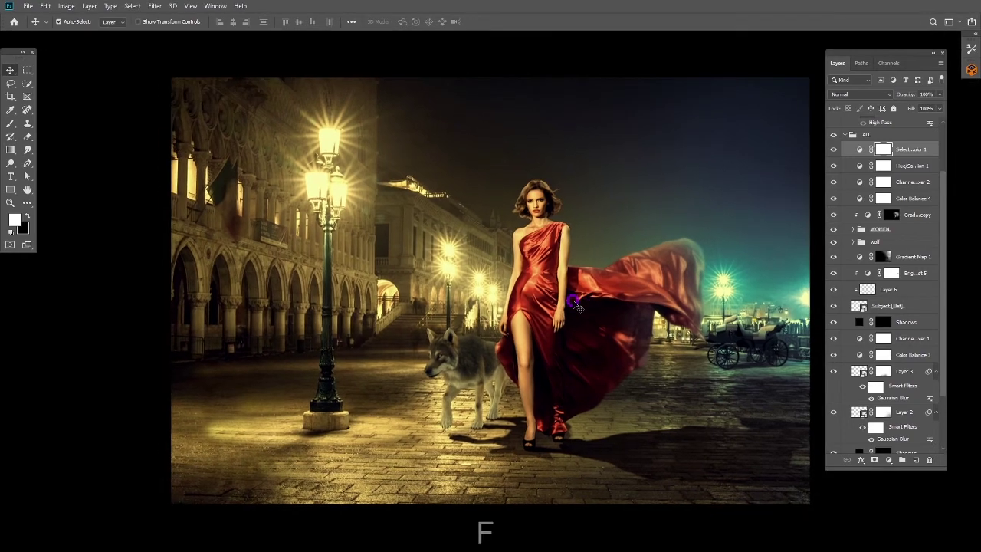
{"action": "key", "text": "f"}
{"action": "key", "text": "space"}
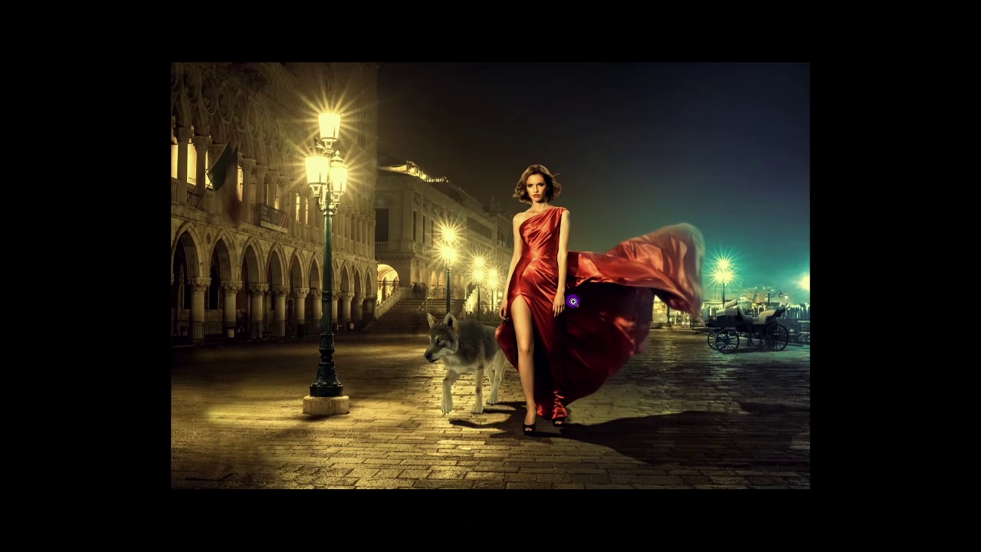
{"action": "left_click_drag", "start_coordinate": [572, 301], "coordinate": [645, 315]}
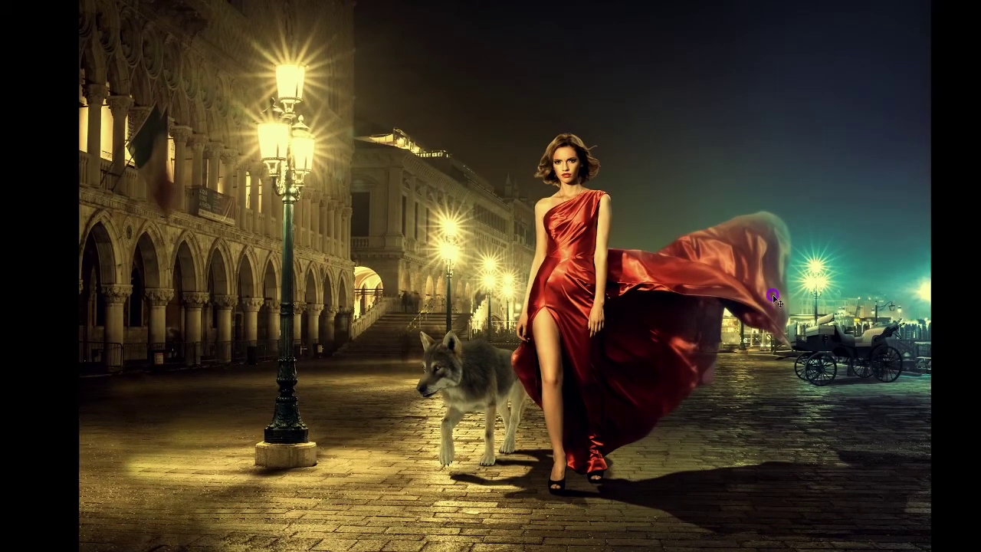
{"action": "mouse_move", "coordinate": [774, 297]}
{"action": "left_mouse_down"}
{"action": "mouse_move", "coordinate": [751, 309]}
{"action": "mouse_move", "coordinate": [766, 314]}
{"action": "left_mouse_up"}
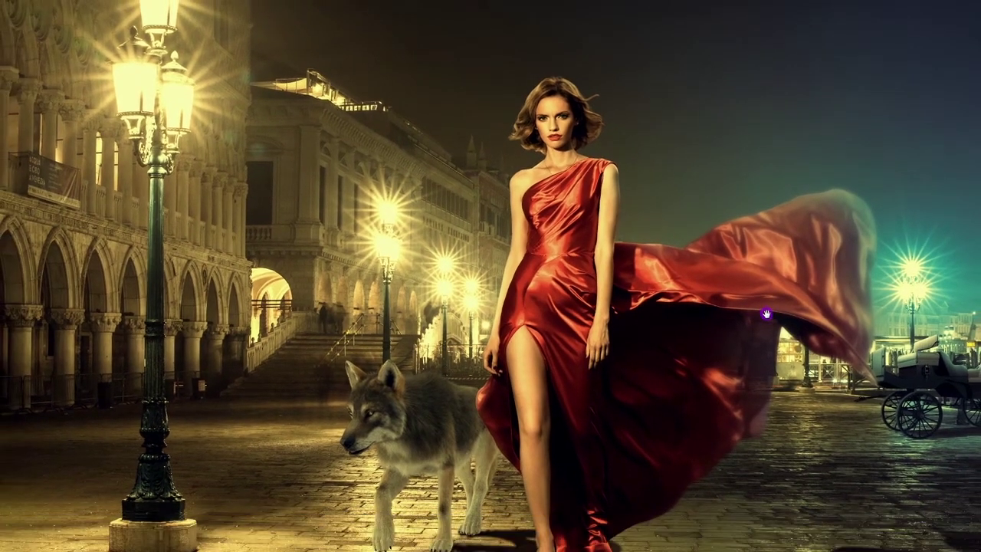
{"action": "scroll", "coordinate": [766, 314], "scroll_direction": "down", "scroll_amount": 1}
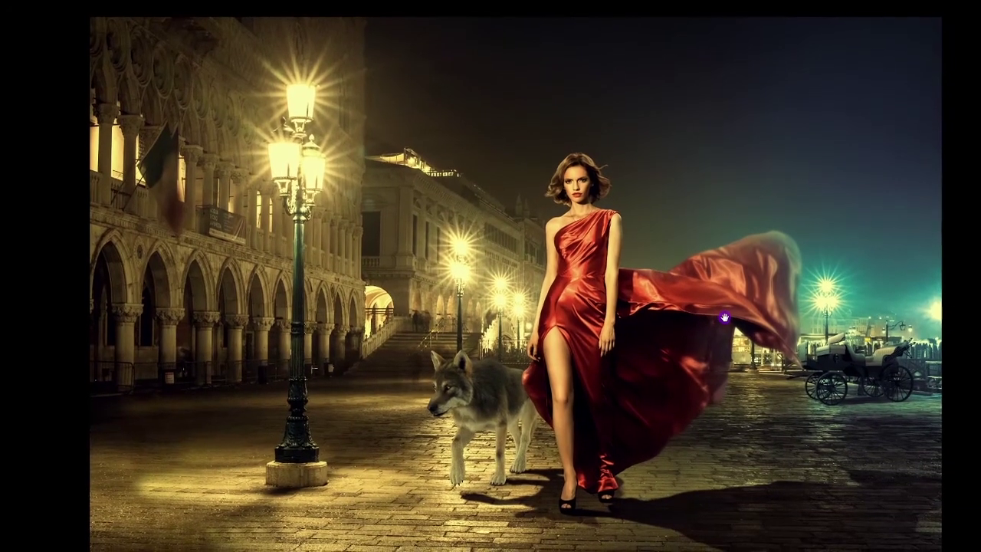